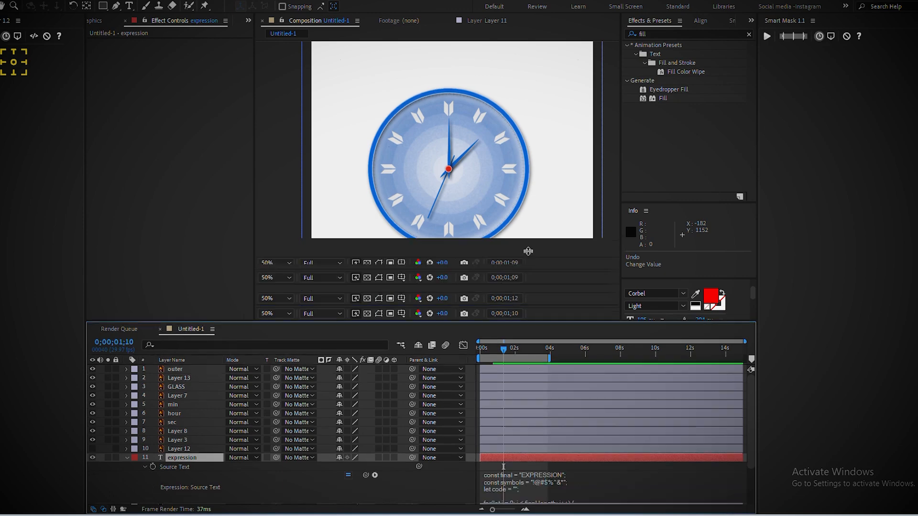
Enlarge the composition viewer, play back the scrambled EXPRESSION text animation, and collapse the text layer's properties
click(620, 437)
click(440, 440)
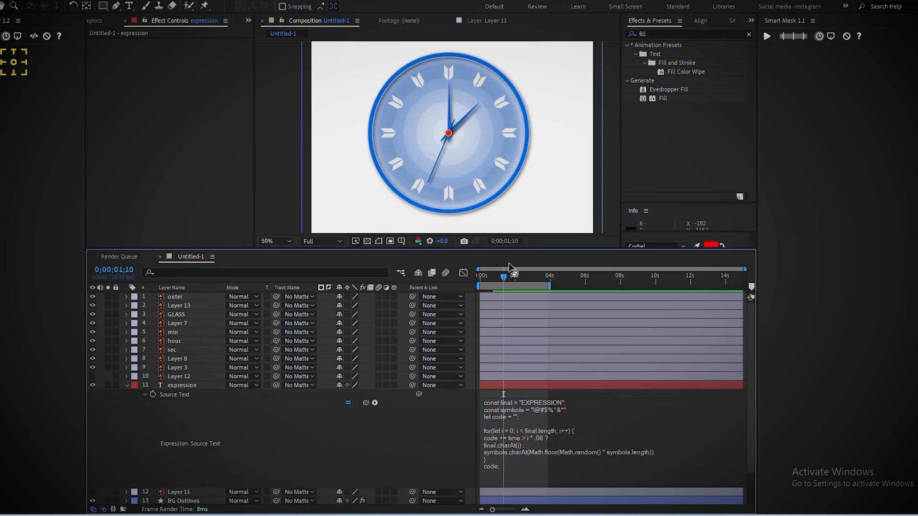
drag(508, 249, 480, 367)
key(space)
key(space)
key(space)
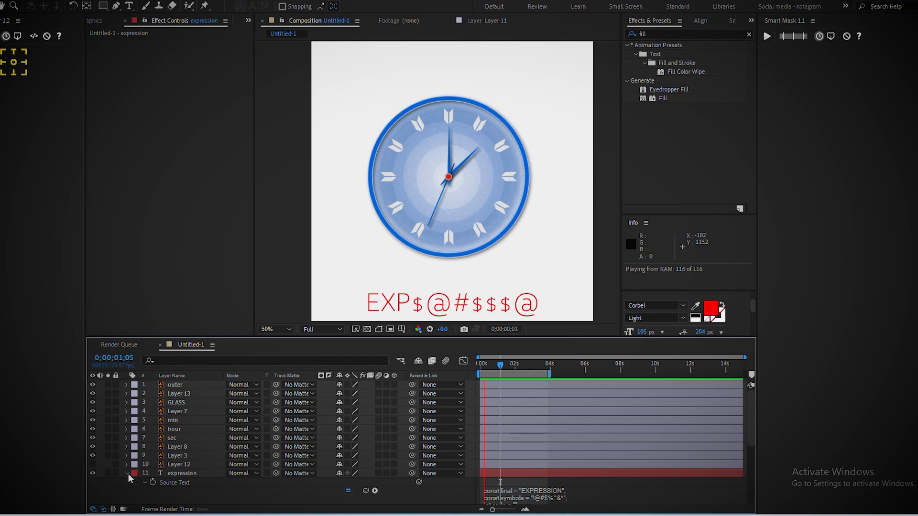
click(128, 473)
key(space)
key(space)
Duplicate the expression text layer, move the copy directly above the original, and change its text to ANIMATION CLOCK in red Impact
click(185, 484)
click(191, 468)
click(193, 475)
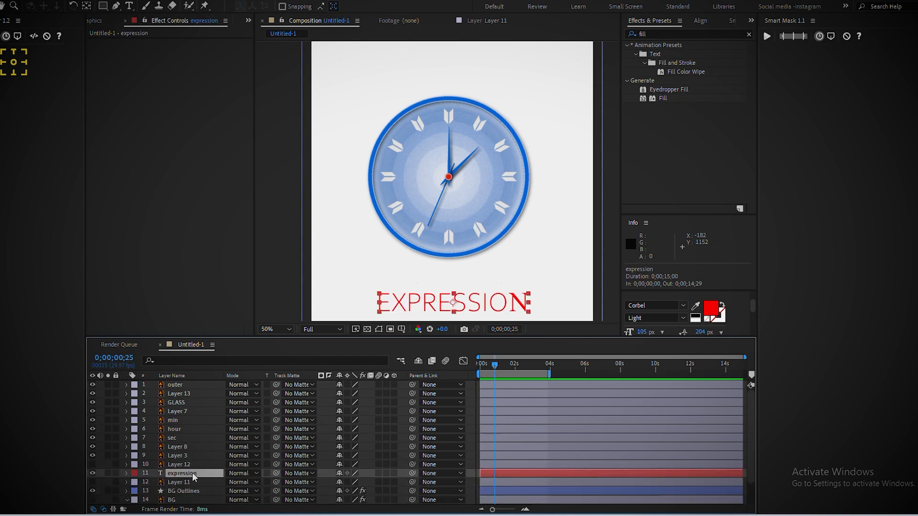
key(ctrl+d)
drag(464, 303, 464, 275)
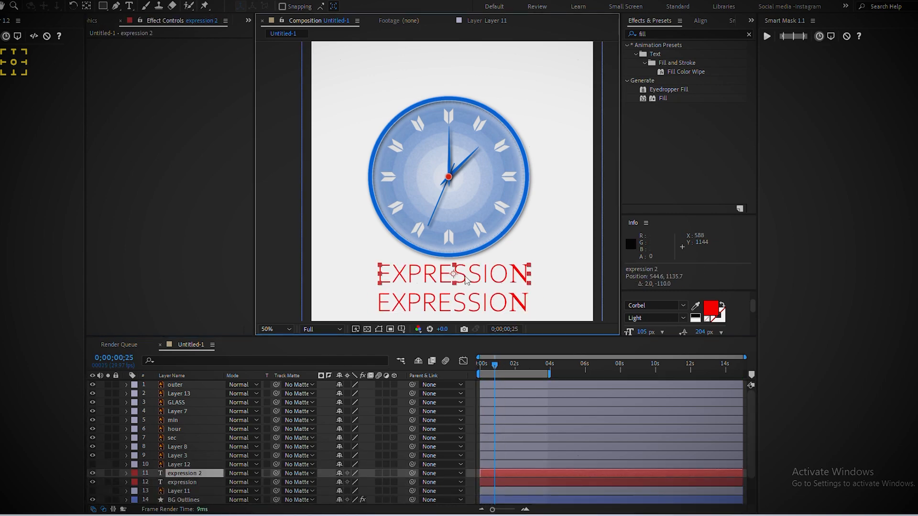
double_click(464, 275)
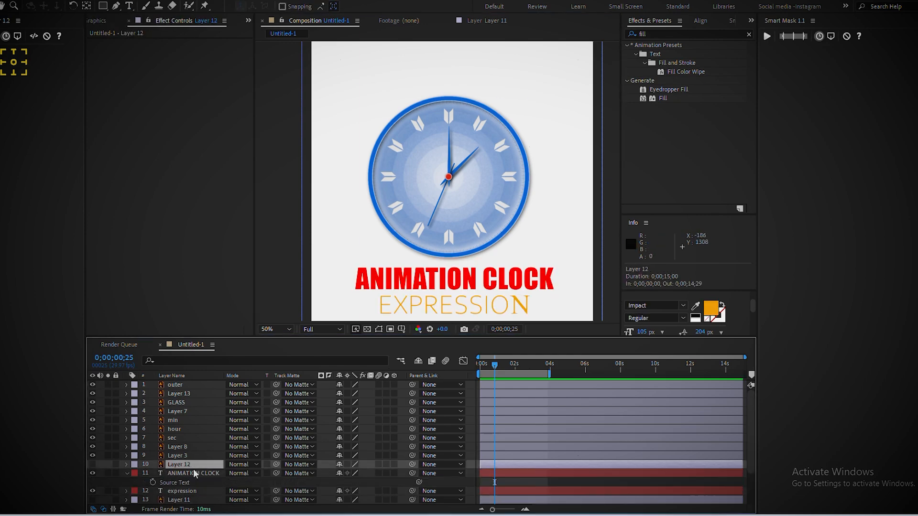
Paste the typewriter expression into the ANIMATION CLOCK layer's Source Text and set textString to "ANIMATION CLOCK"
click(125, 473)
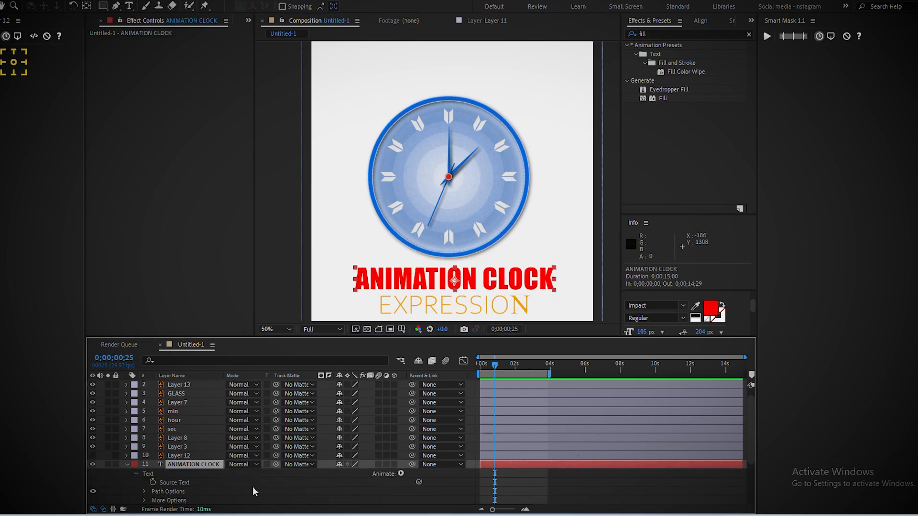
alt+click(153, 483)
key(ctrl+v)
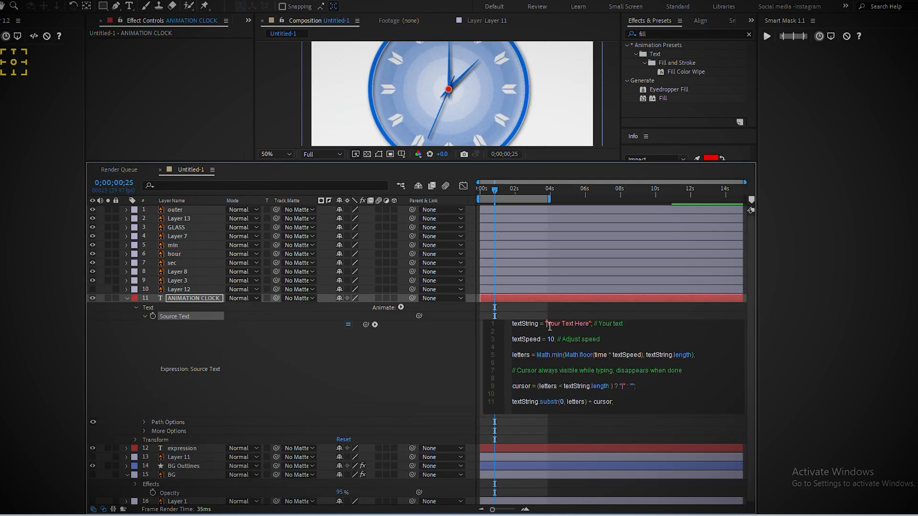
text(ANIMAT)
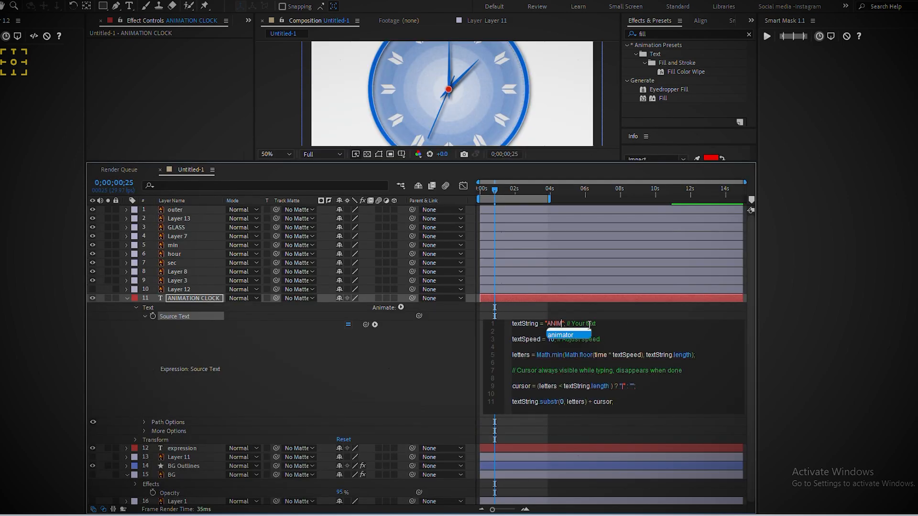
text(ION CLOCK)
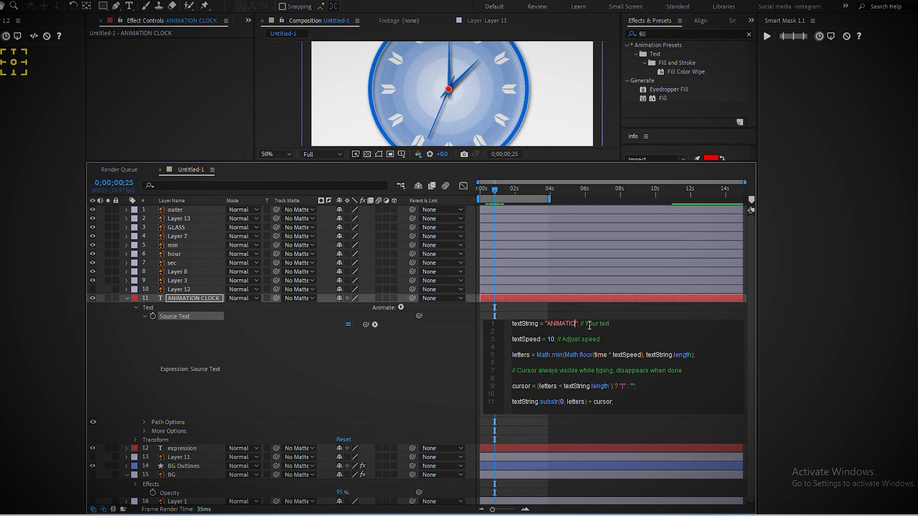
click(535, 159)
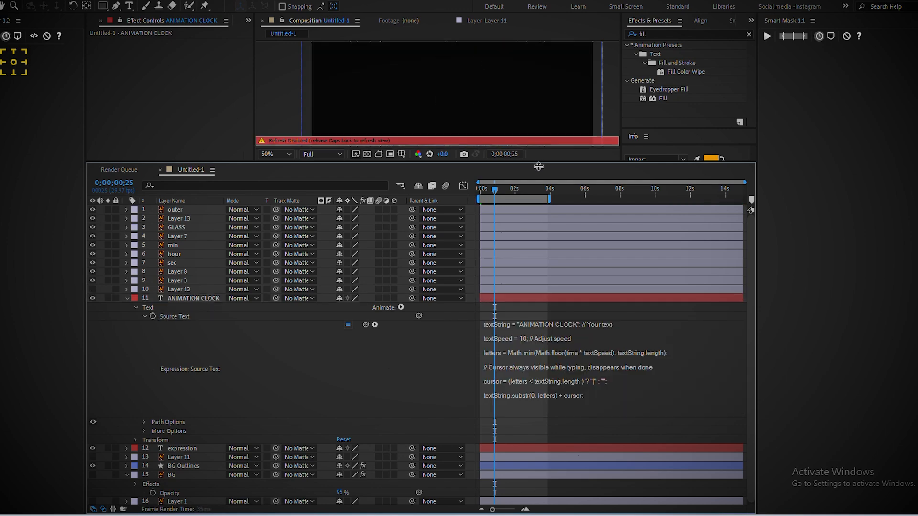
Enlarge the composition viewer, restore its refresh, and preview the typewriter text animation
drag(535, 161, 557, 282)
key(Caps_Lock)
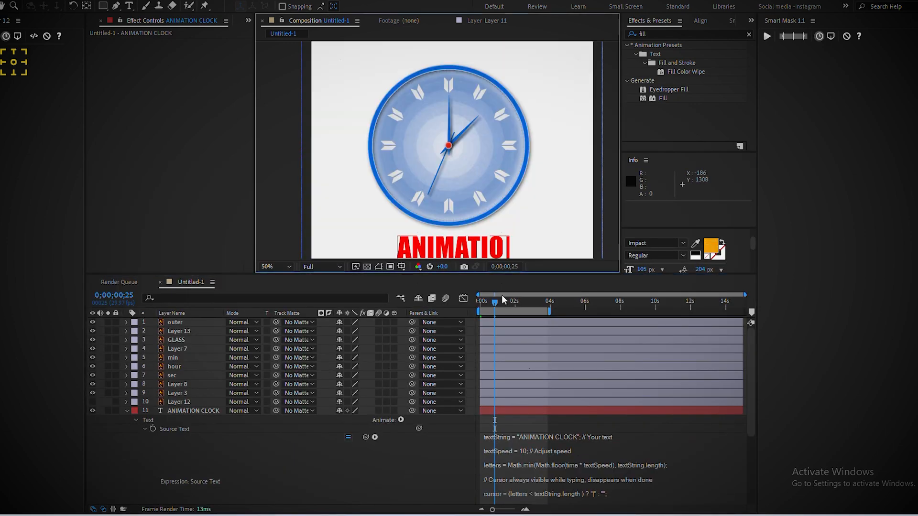
drag(544, 287, 545, 338)
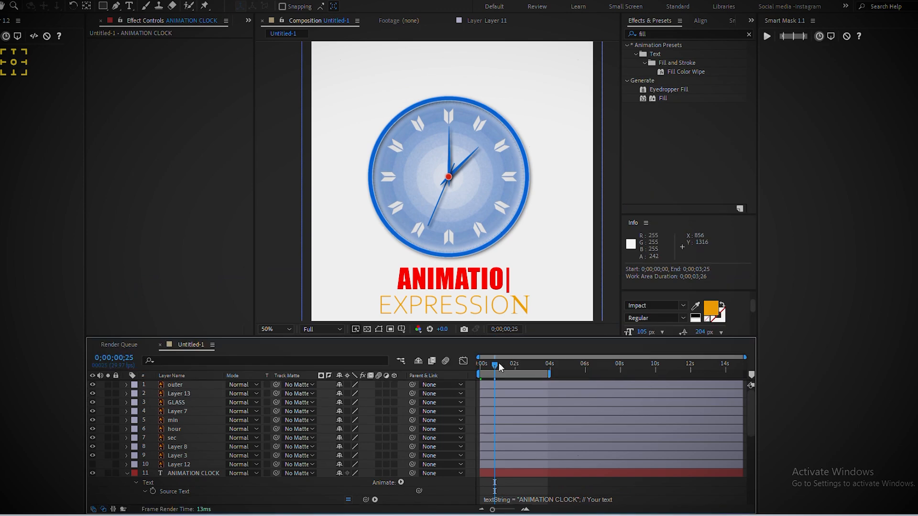
key(space)
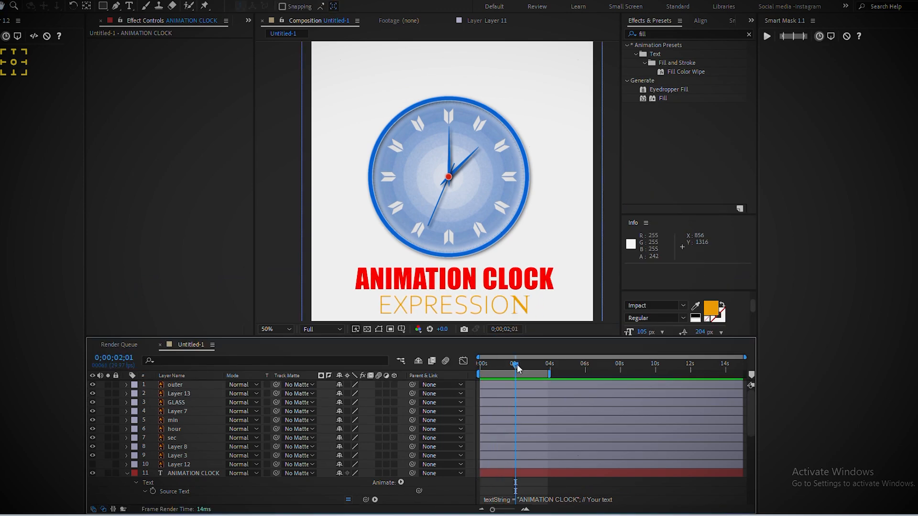
key(space)
Collapse the ANIMATION CLOCK layer, shift the expression text layer to start at about 1.5 seconds, and preview the timing
click(125, 475)
click(126, 483)
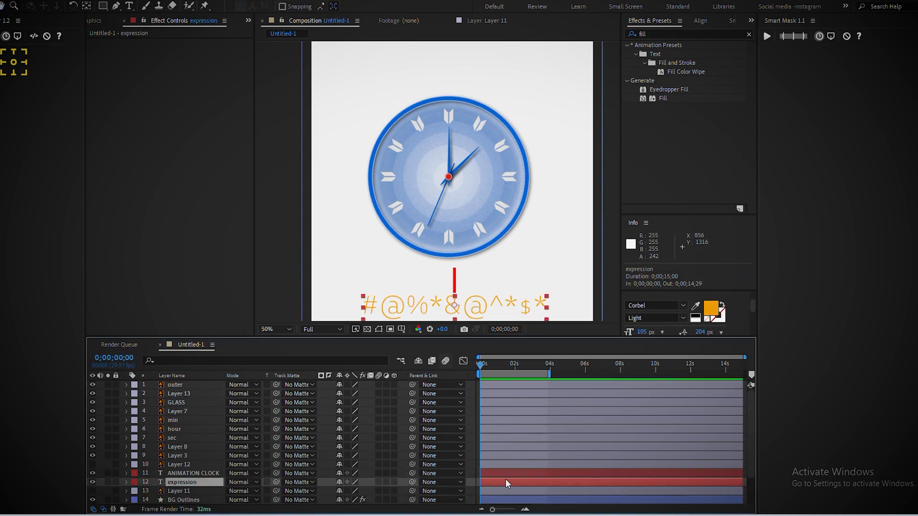
drag(506, 479, 533, 481)
key(space)
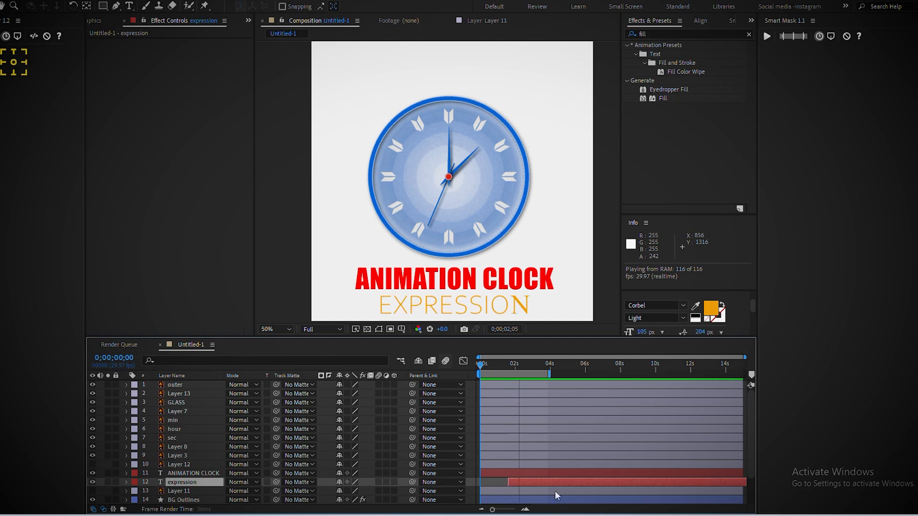
key(space)
mouse_move(507, 368)
mouse_down()
mouse_move(480, 372)
mouse_move(520, 371)
mouse_move(499, 367)
mouse_up()
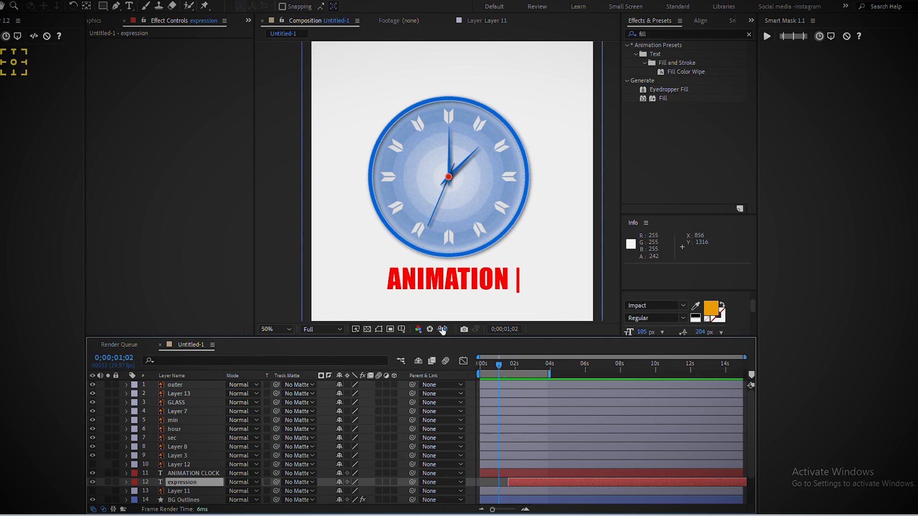
Shift the expression text precomposition to start at about 2 seconds and play the animation from the beginning
key(space)
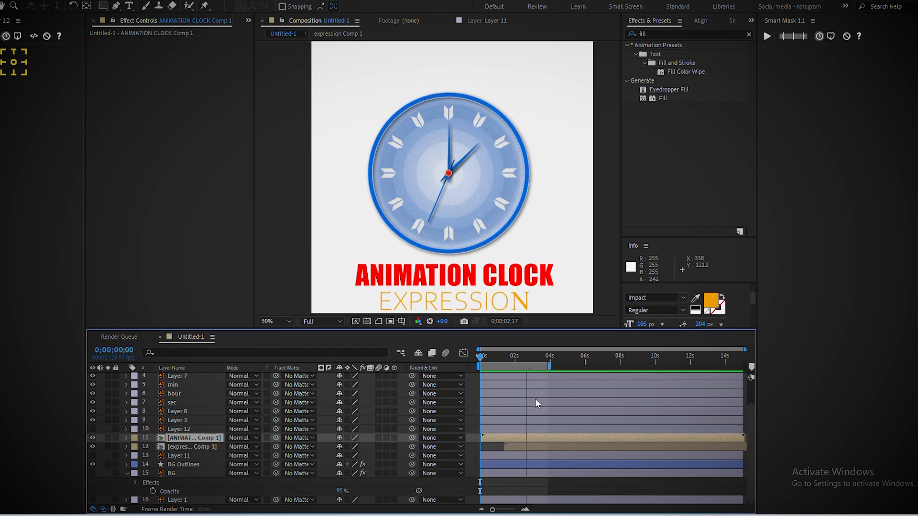
key(space)
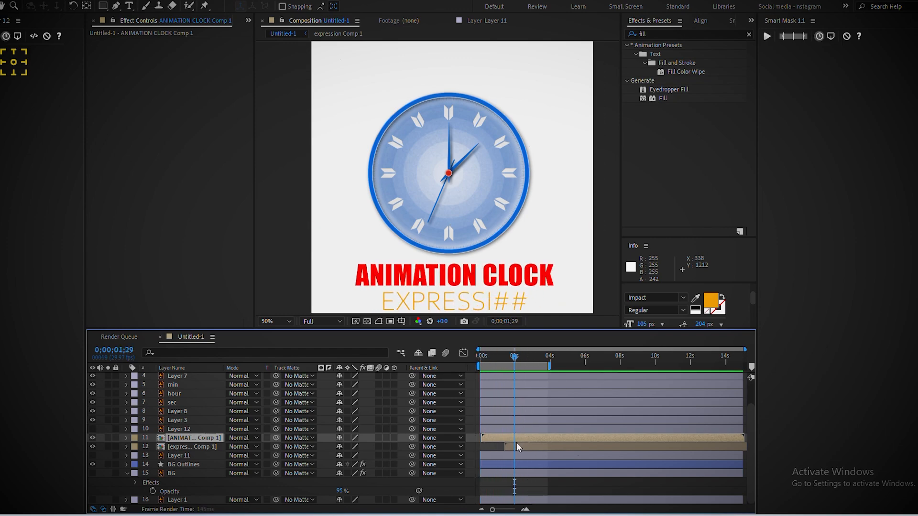
drag(513, 447, 521, 446)
key(space)
drag(519, 356, 479, 357)
key(space)
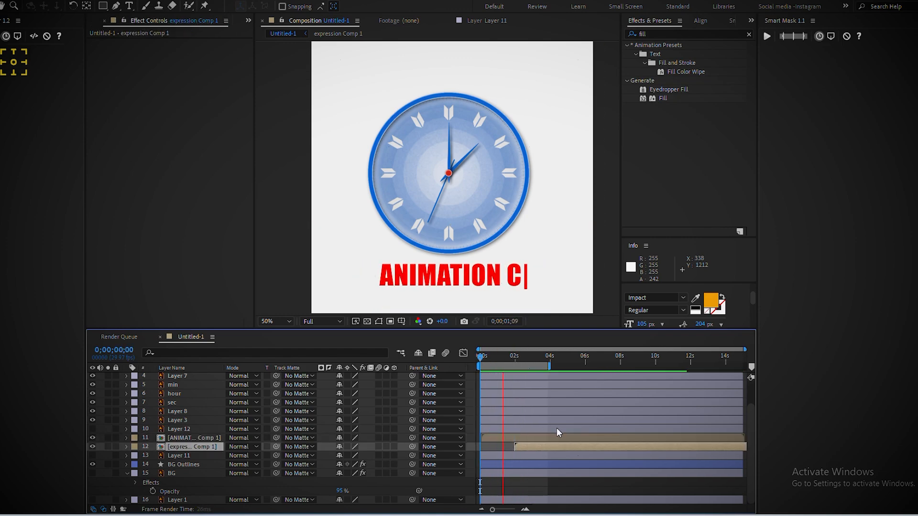
click(539, 358)
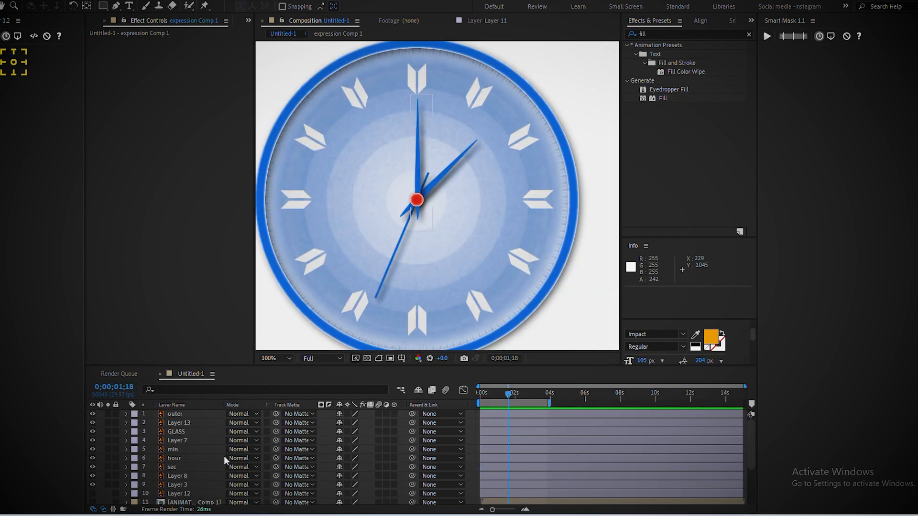
Dock the timeline beside the composition viewer and add a null object layer to the composition
right_click(224, 466)
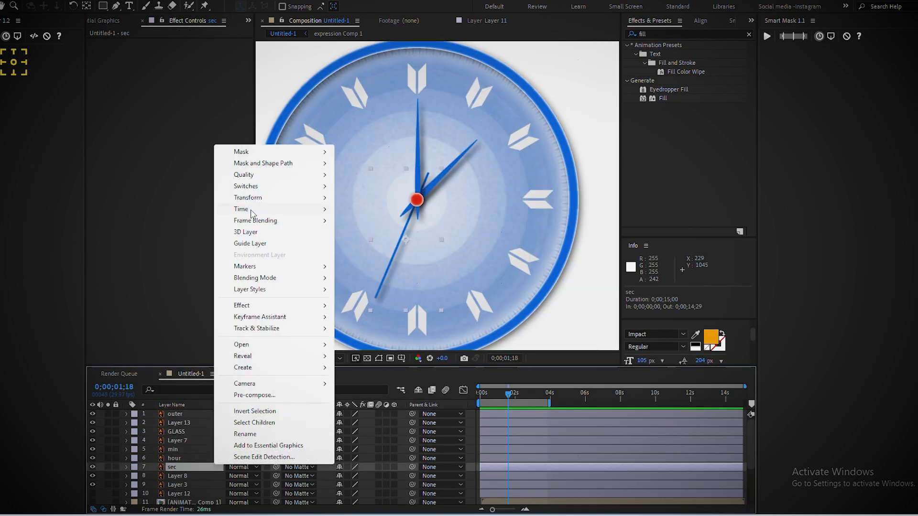
click(195, 365)
drag(195, 363, 211, 348)
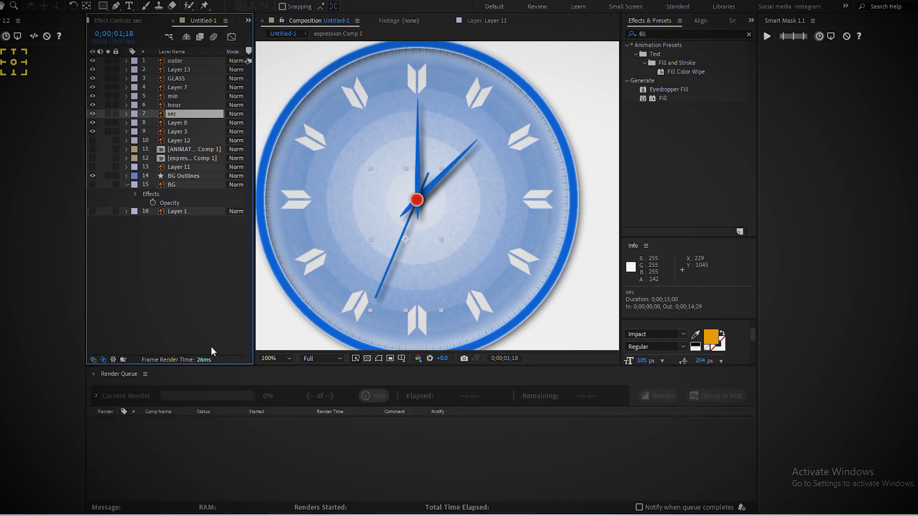
click(200, 231)
right_click(155, 263)
mouse_move(227, 275)
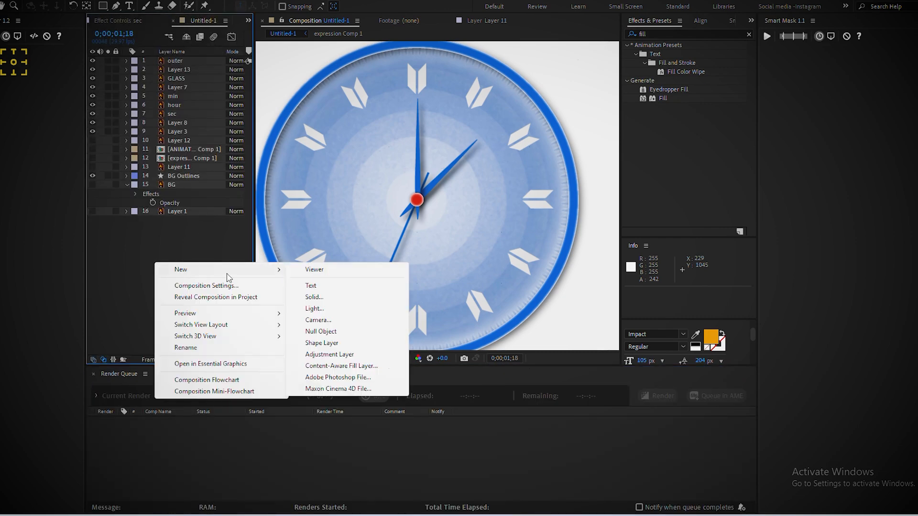
click(321, 331)
right_click(148, 60)
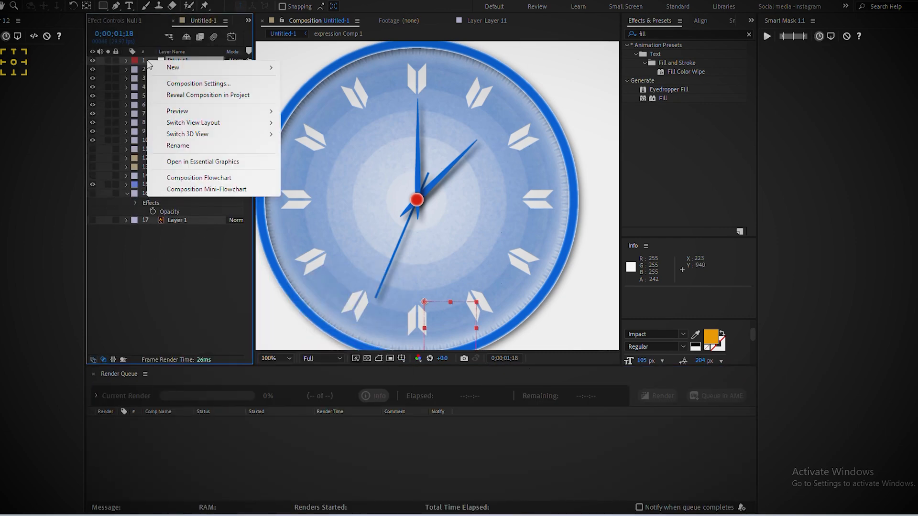
click(135, 60)
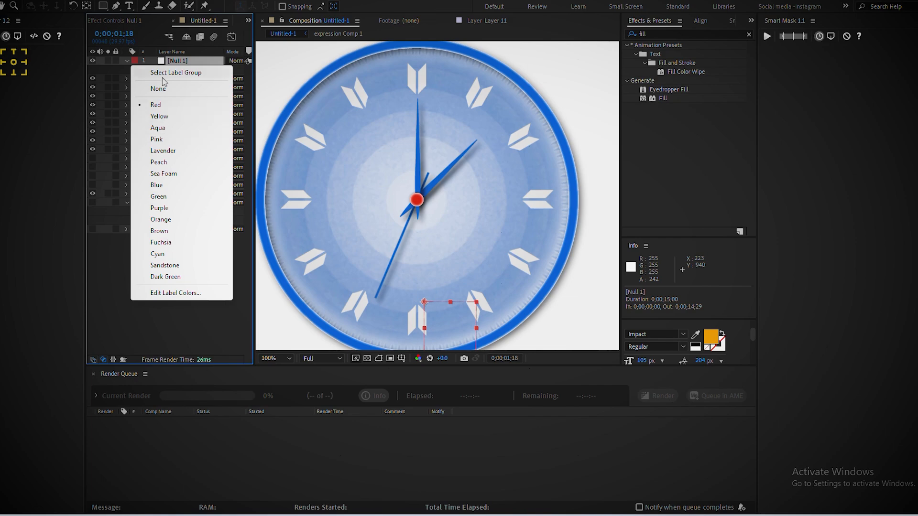
right_click(159, 62)
click(154, 61)
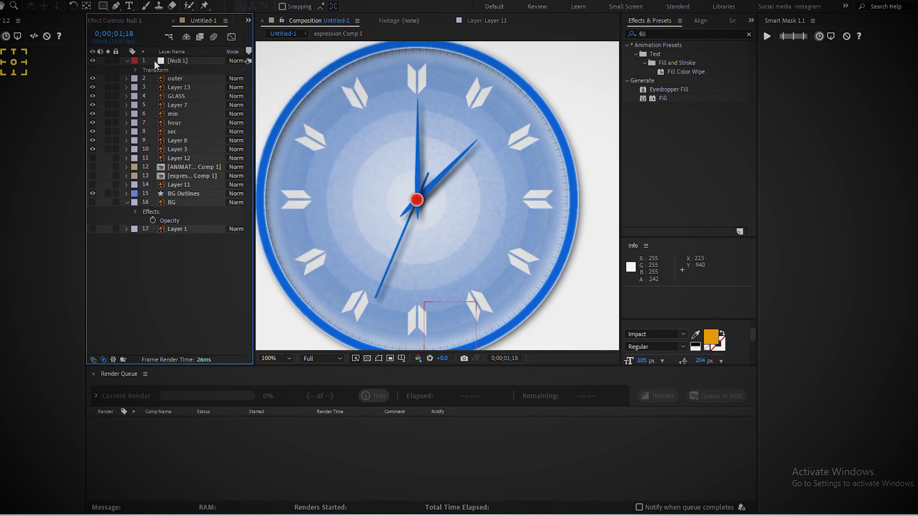
Apply a Slider Control effect to the Null 1 layer
right_click(174, 63)
mouse_move(247, 224)
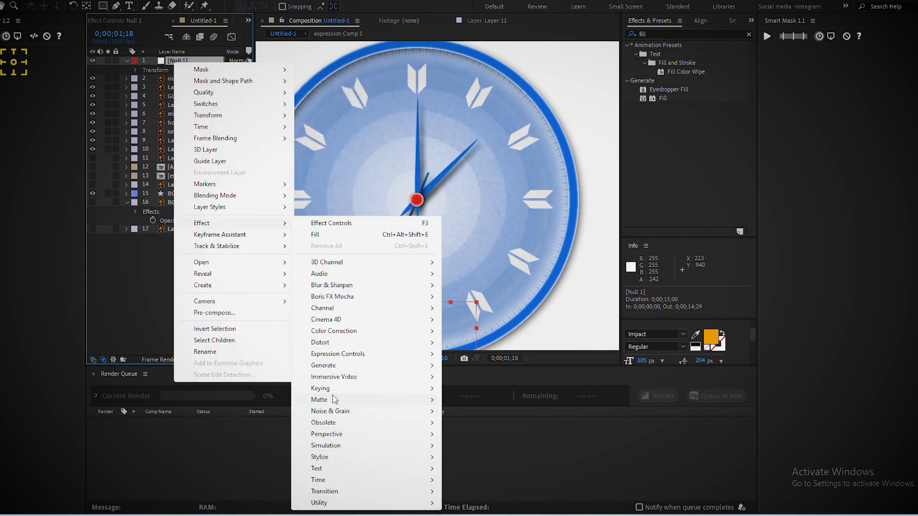
mouse_move(420, 354)
click(481, 434)
Rename the null's Slider Control effect to "speed controler"
right_click(127, 45)
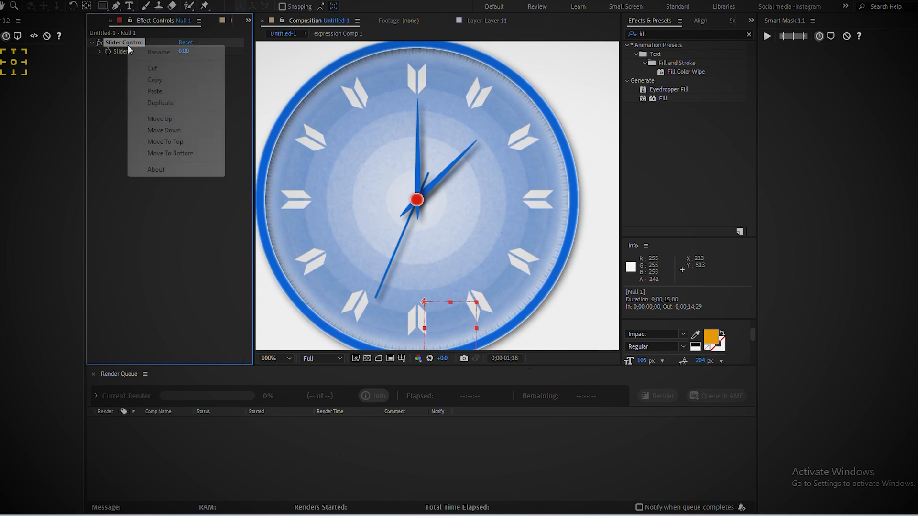
click(152, 52)
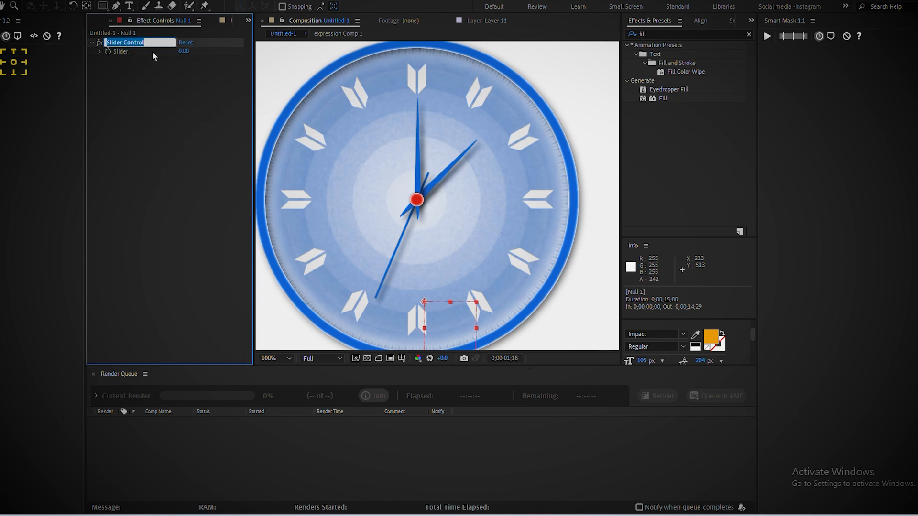
click(204, 39)
right_click(137, 44)
click(171, 53)
text(s)
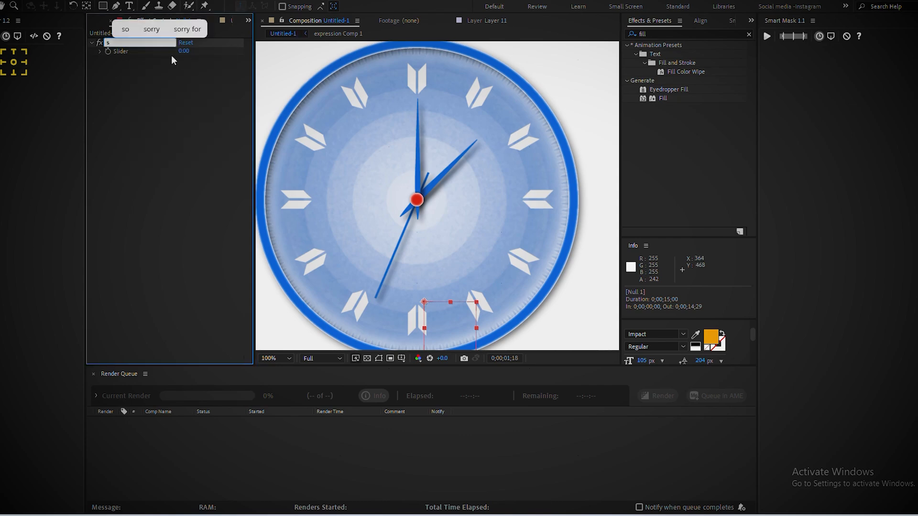
text(peed controler)
key(Return)
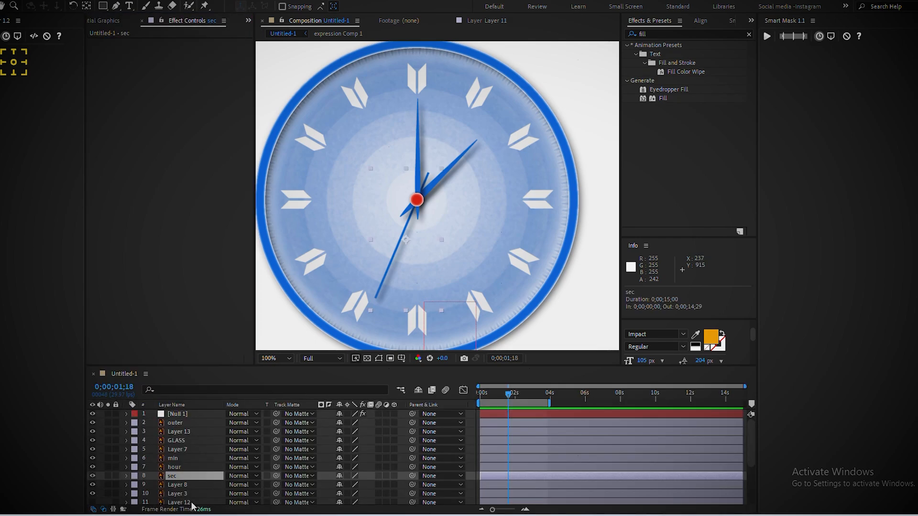
Enable an expression on the sec layer's Rotation property
click(182, 475)
key(r)
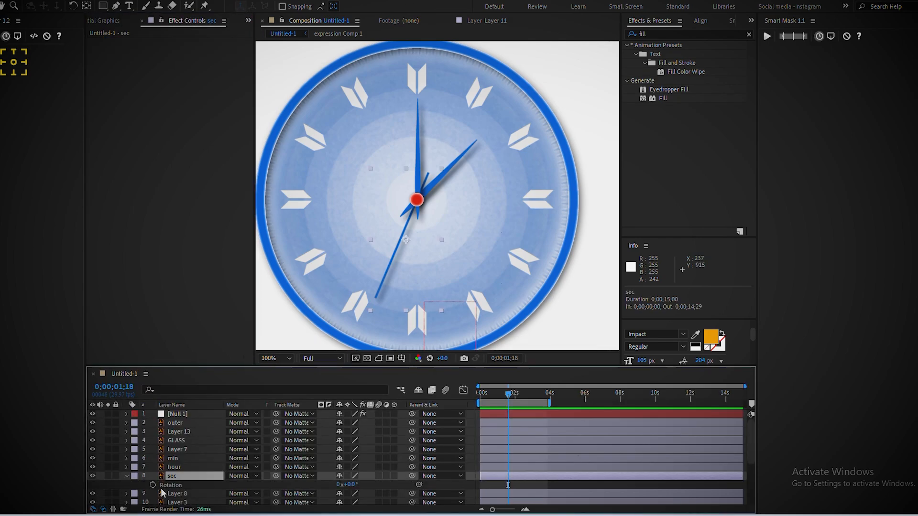
alt+click(153, 484)
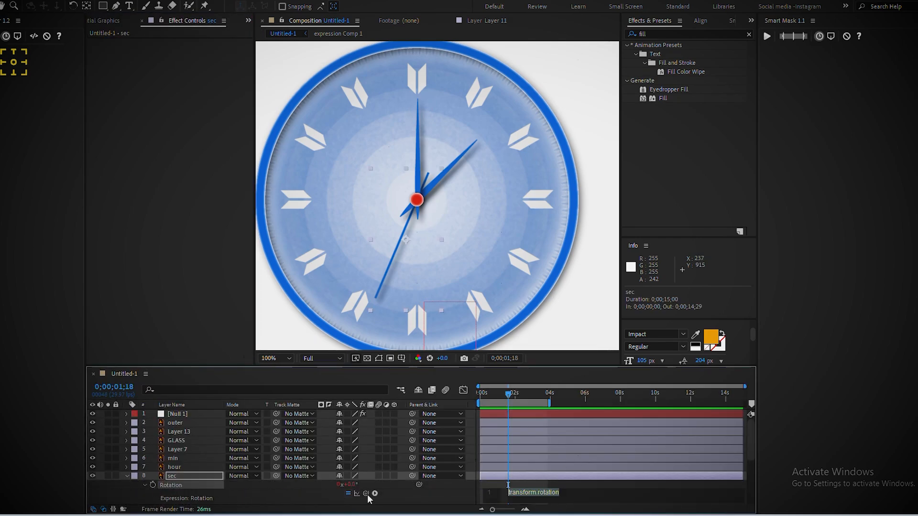
Set the sec layer's Rotation expression to Null 1's "speed controler" slider followed by *time*6
mouse_move(367, 495)
mouse_down()
mouse_move(357, 489)
mouse_move(359, 497)
mouse_up()
drag(748, 452, 749, 442)
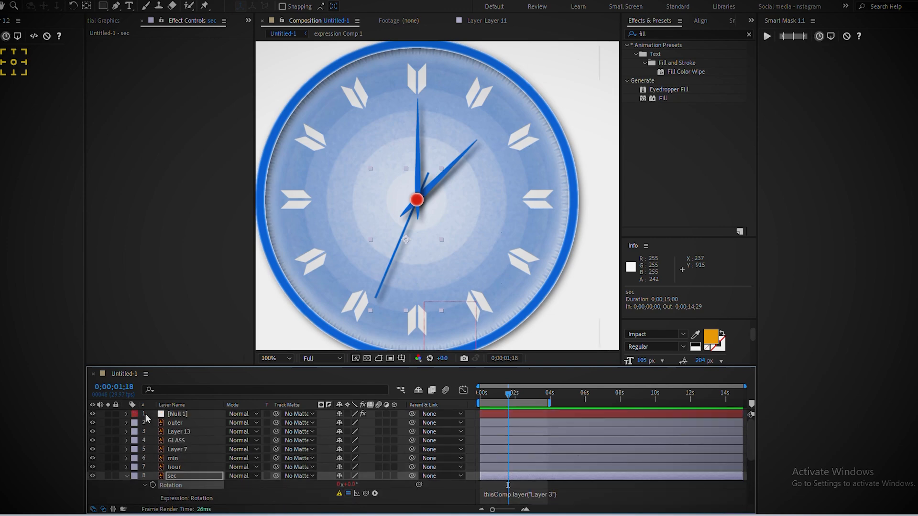
click(146, 415)
click(156, 20)
click(565, 500)
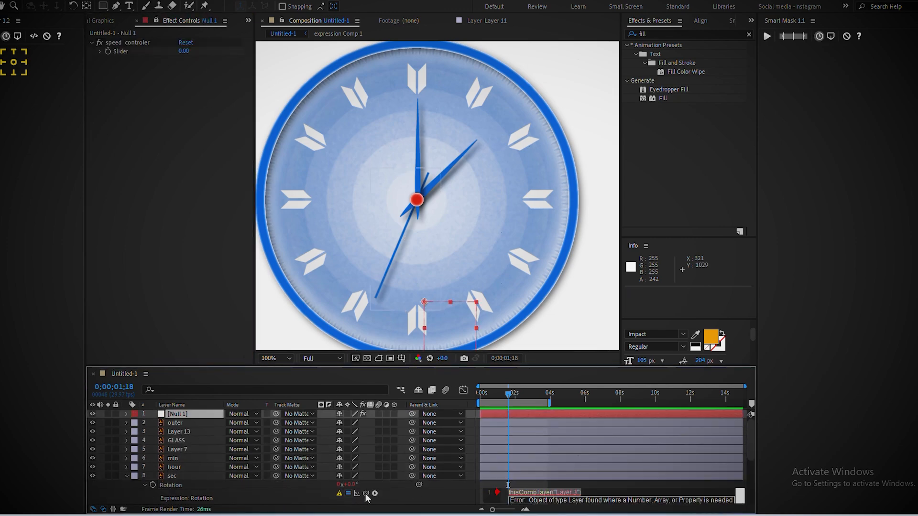
drag(357, 493, 121, 51)
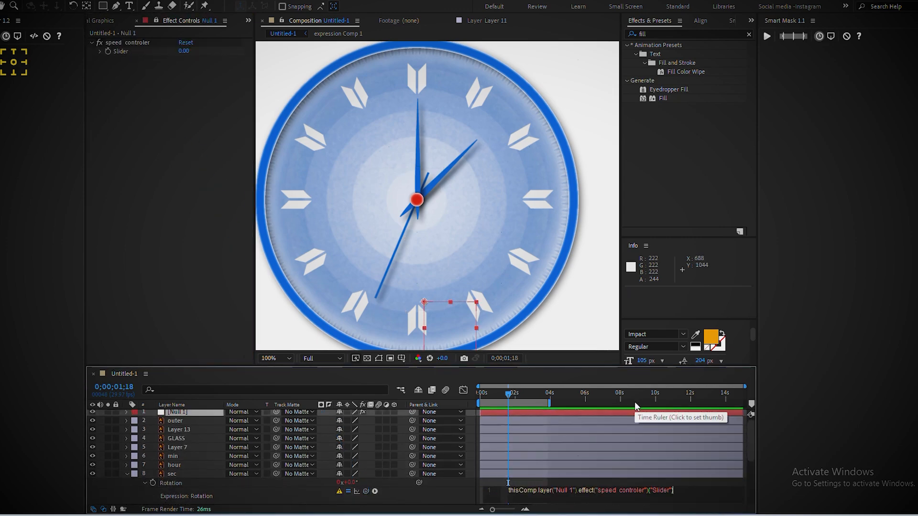
text(*time*6)
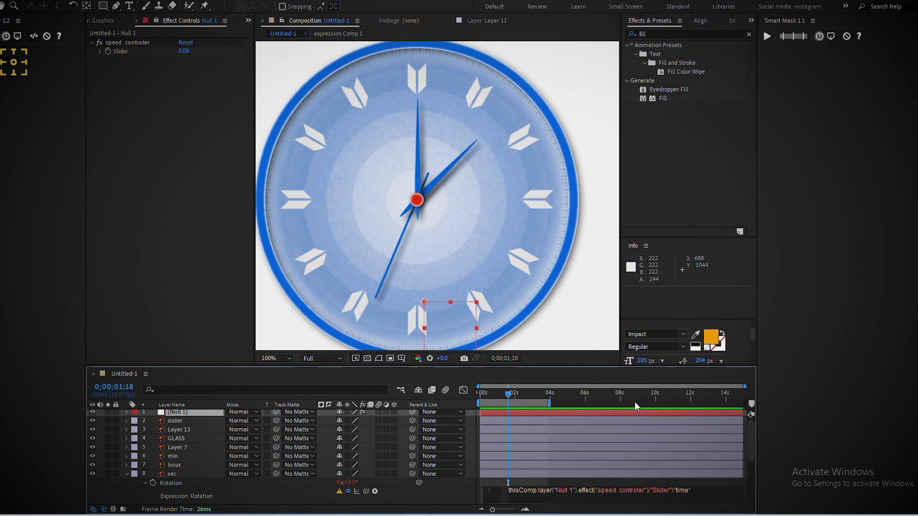
click(406, 501)
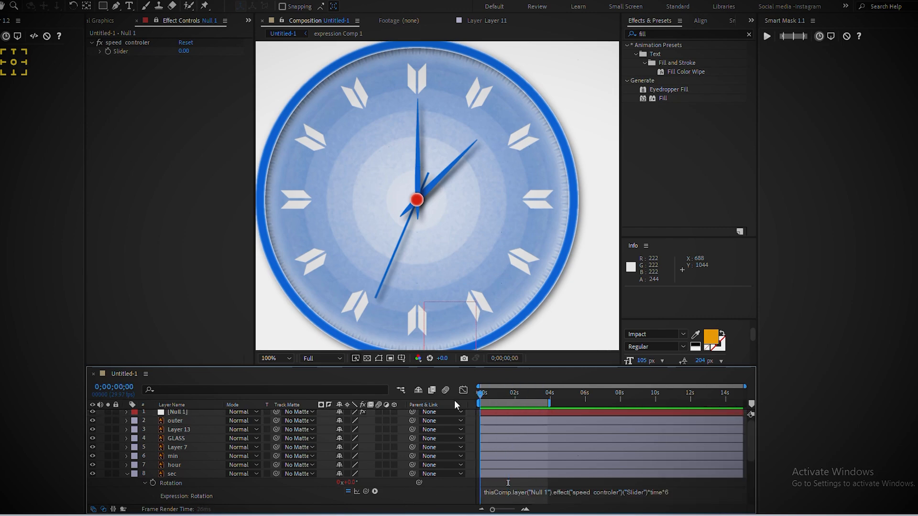
Move the sec layer's anchor point onto the red pin at the clock's centre
click(199, 476)
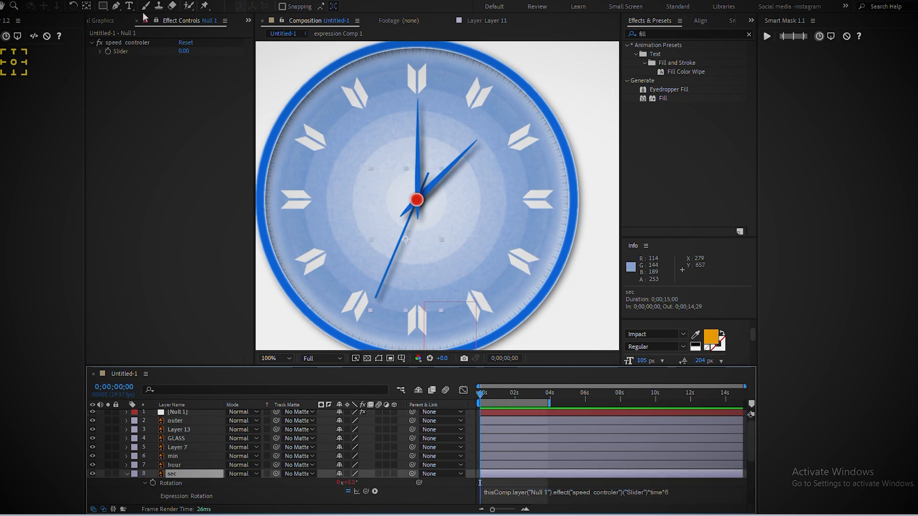
drag(406, 239, 415, 200)
key(v)
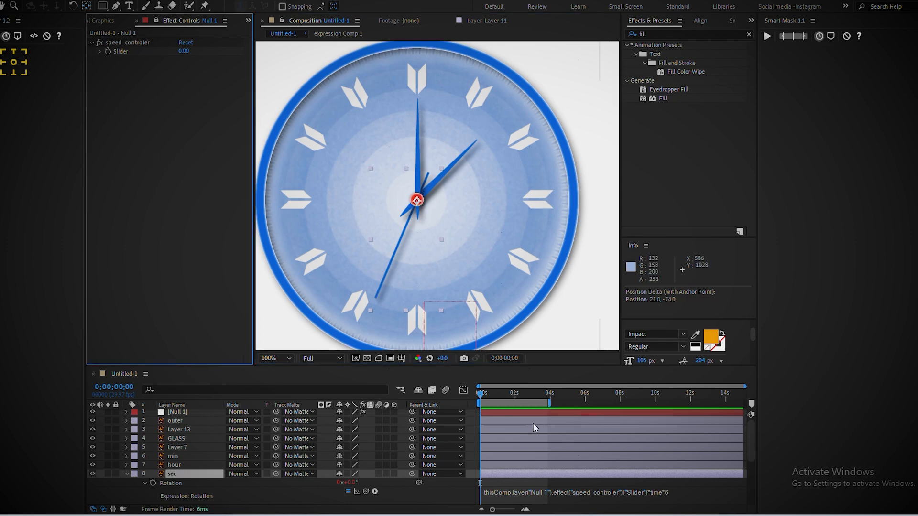
Set Null 1's "speed controler" slider to 2 and scrub the timeline to check the second hand
drag(482, 394, 499, 396)
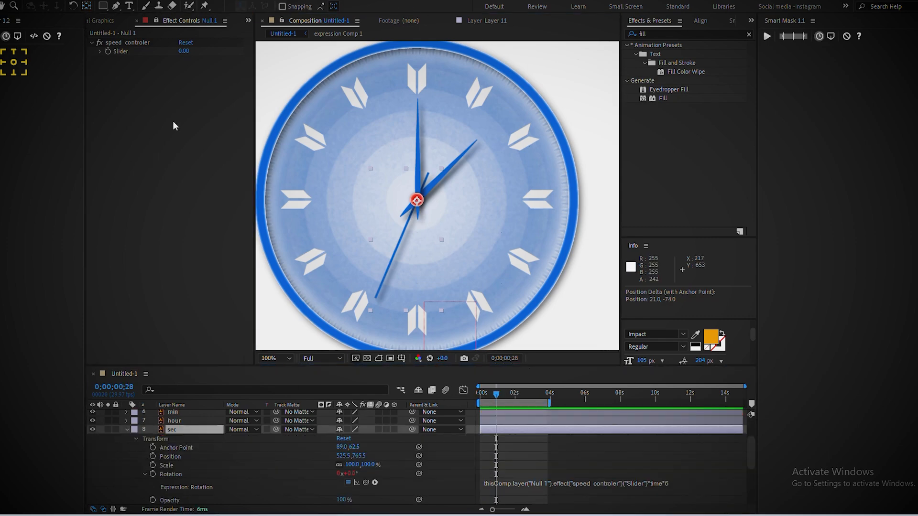
click(184, 51)
text(2)
drag(496, 394, 471, 410)
Fine-tune the sec layer's anchor point to the exact middle of the red pin
click(383, 288)
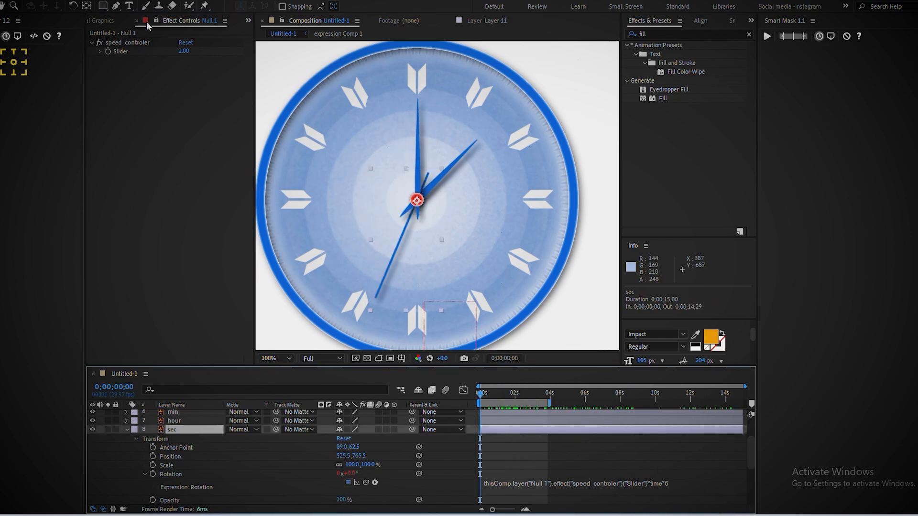
click(86, 5)
key(period)
key(period)
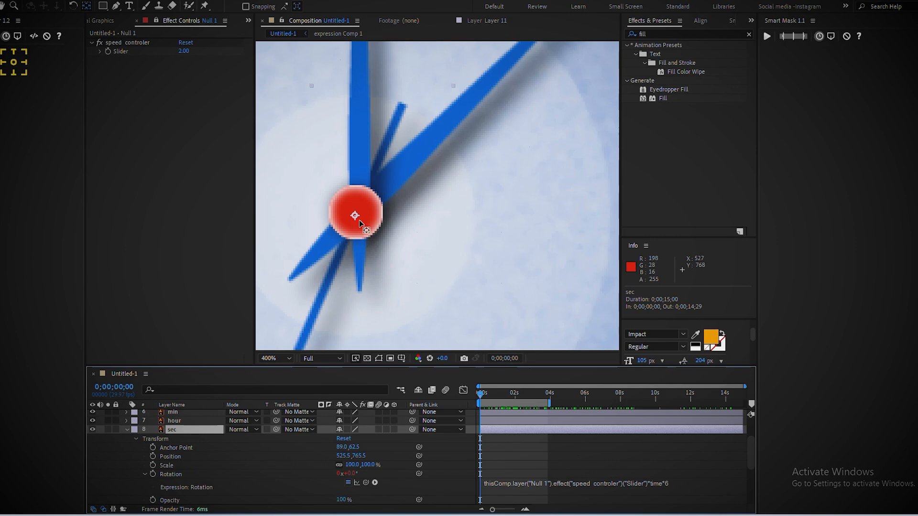
drag(357, 215, 355, 212)
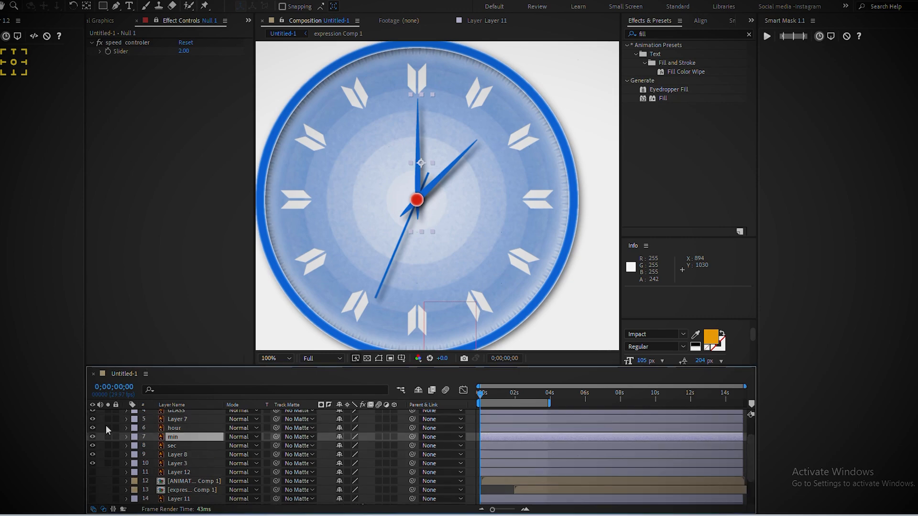
Add the Rotation expression thisComp.layer("sec").rotation/60 to the min layer
click(186, 444)
key(ctrl+Up)
key(r)
click(186, 445)
key(alt+shift+equal)
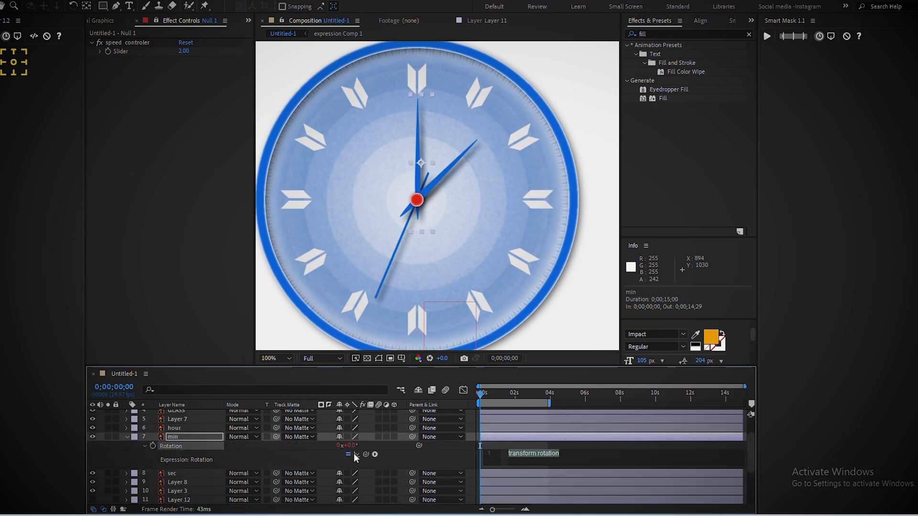
drag(216, 479, 207, 473)
text(rotation)
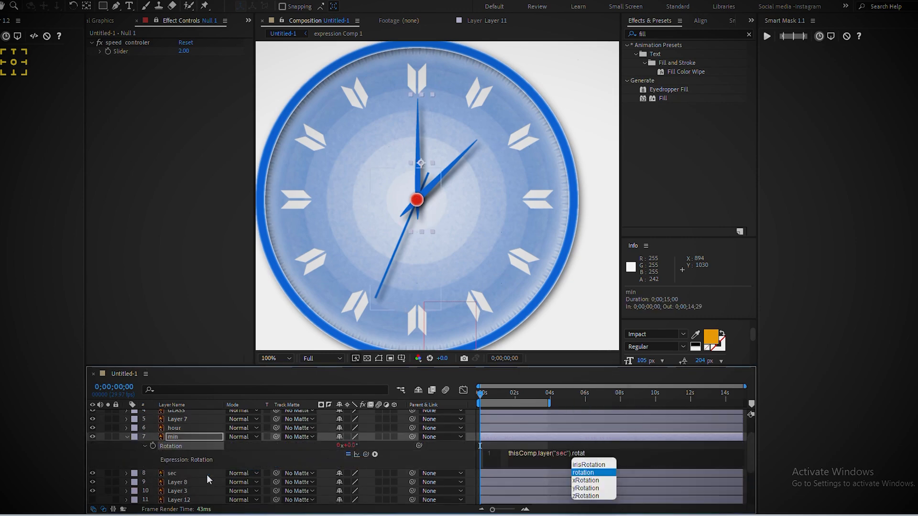
click(411, 456)
Scrub through the clock animation and set Null 1's "speed controler" slider to 100
drag(480, 395, 572, 419)
key(Home)
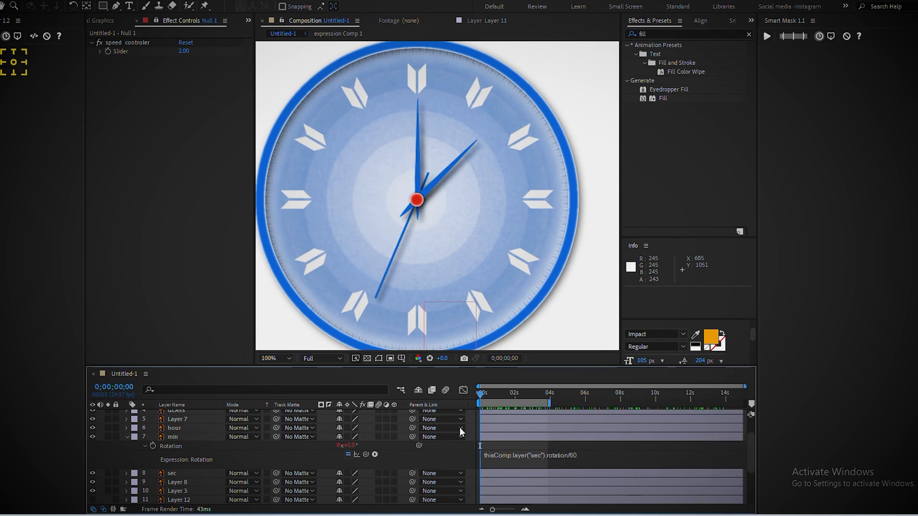
click(183, 51)
text(100)
key(Return)
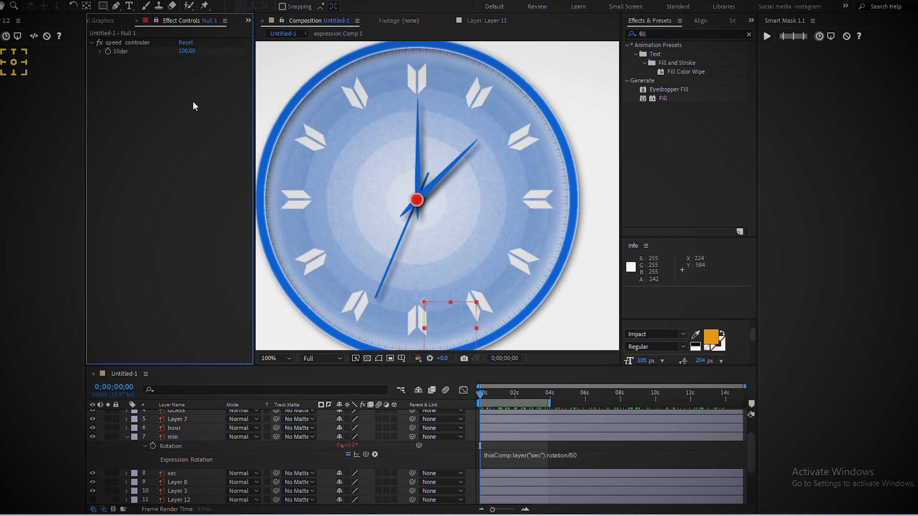
mouse_move(484, 392)
mouse_down()
mouse_move(510, 395)
mouse_move(478, 396)
mouse_up()
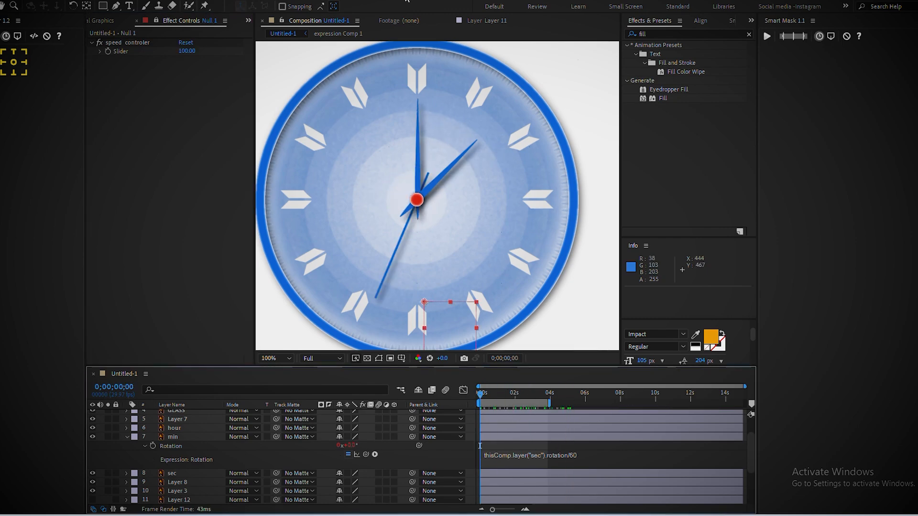
Move the min layer's anchor point to the middle of the red pin and preview the hands' rotation
click(203, 436)
key(period)
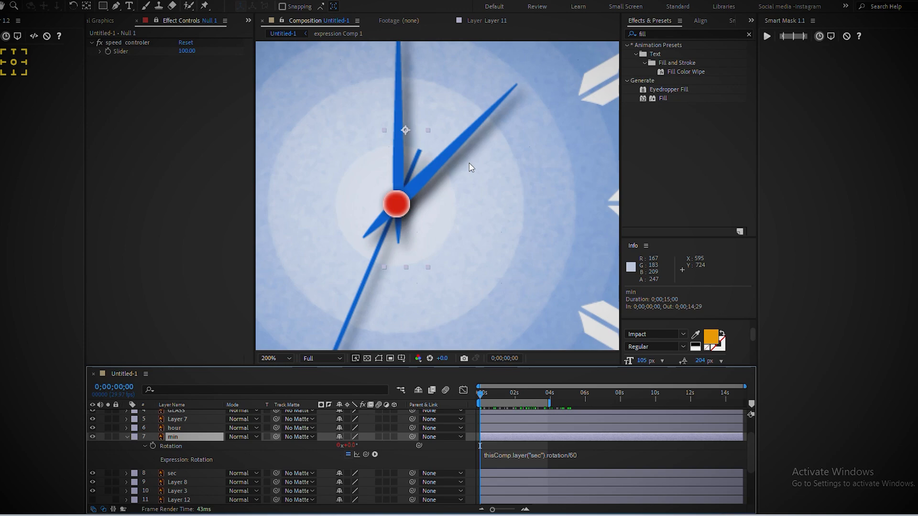
key(period)
key(y)
drag(373, 64, 357, 210)
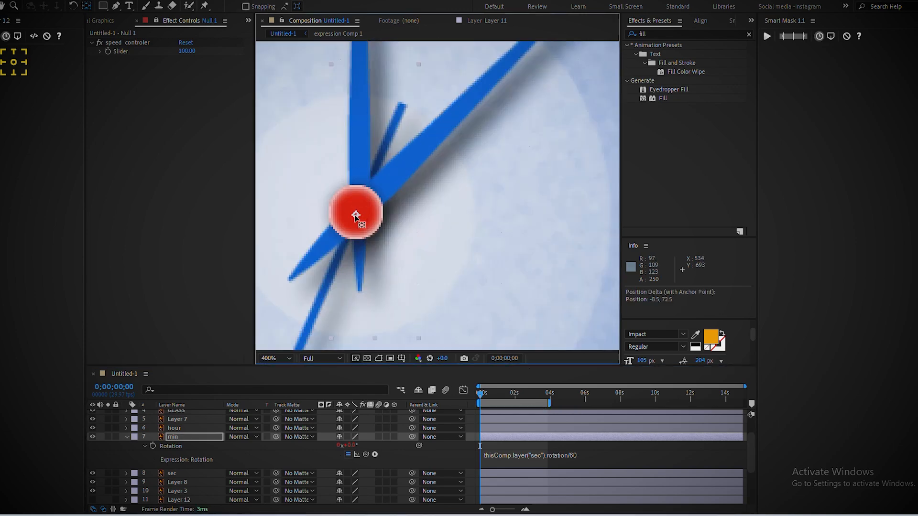
key(comma)
key(comma)
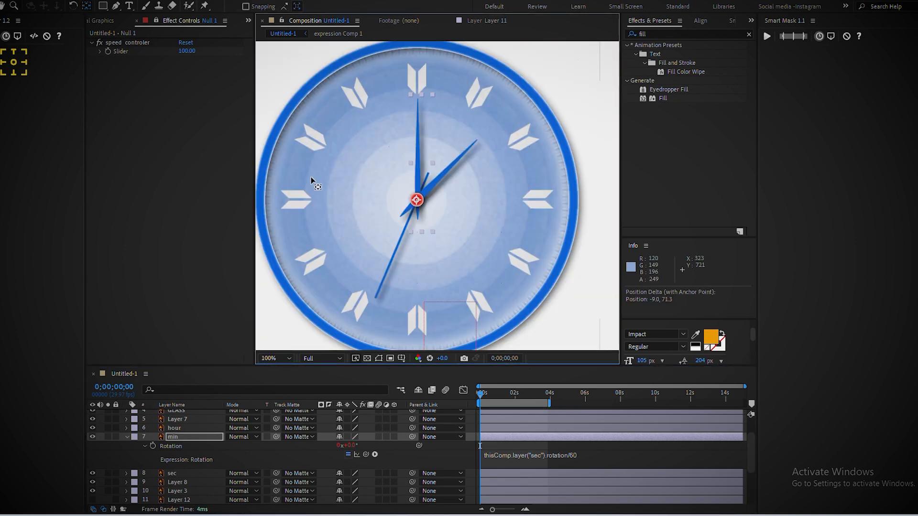
key(v)
drag(497, 392, 553, 404)
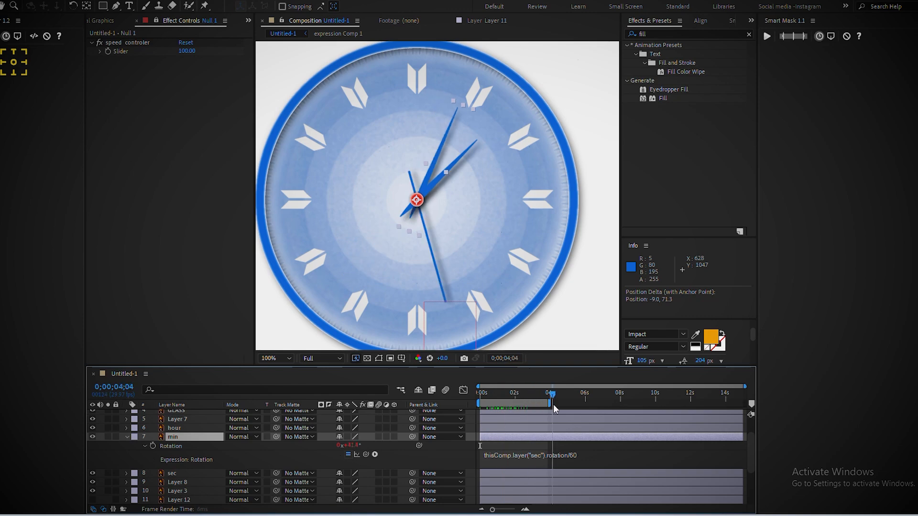
key(space)
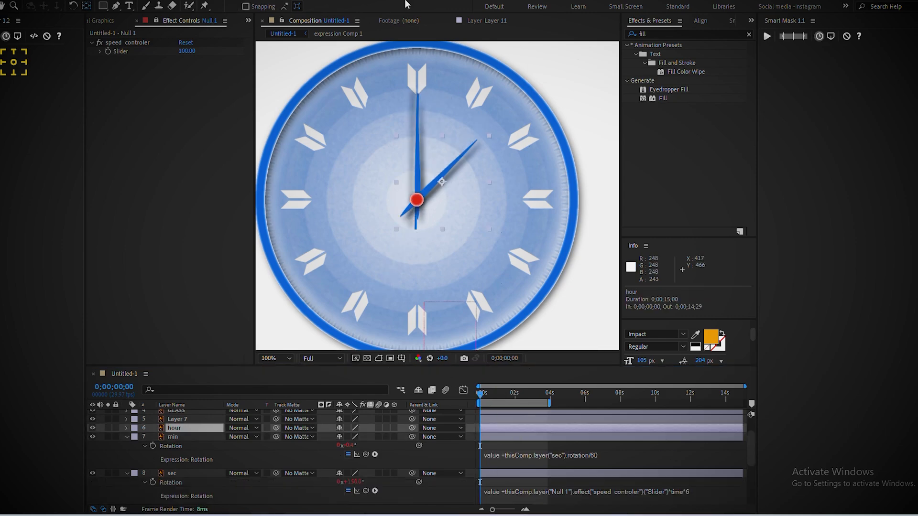
Move the hour layer's anchor point onto the red pin at the clock's centre
click(538, 456)
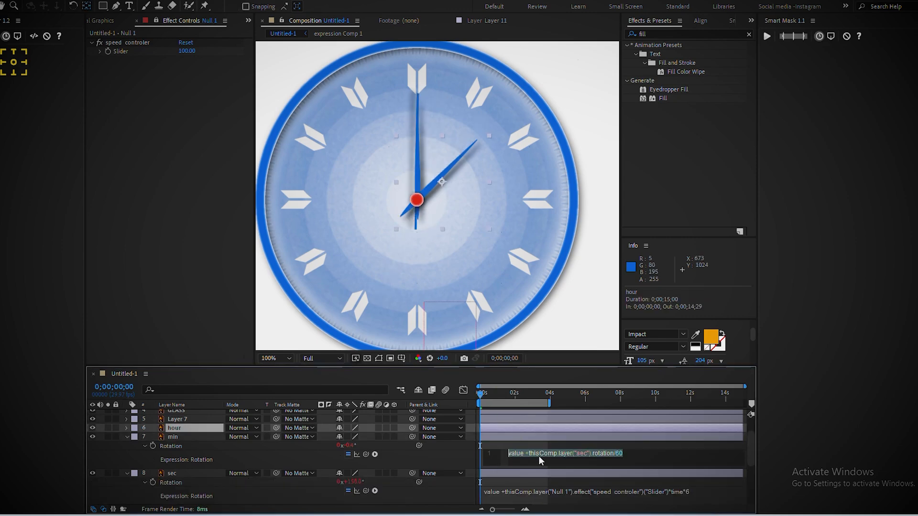
click(437, 456)
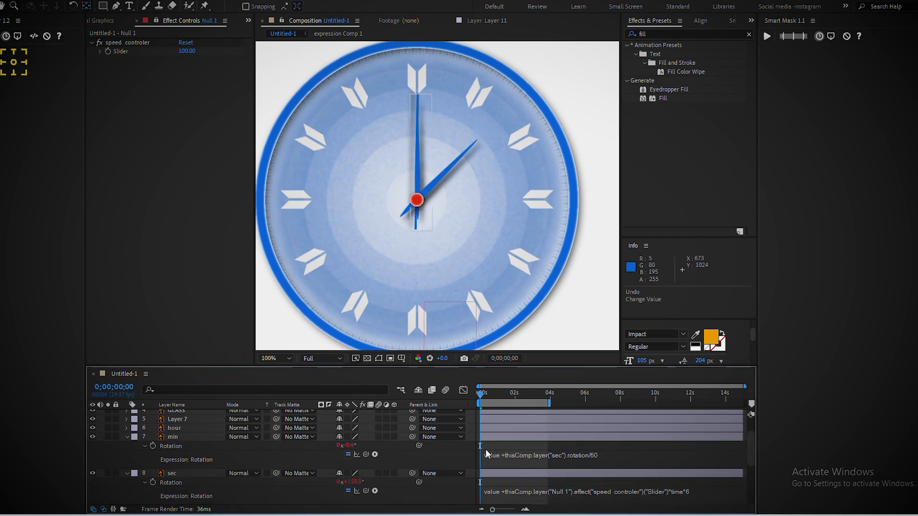
click(188, 429)
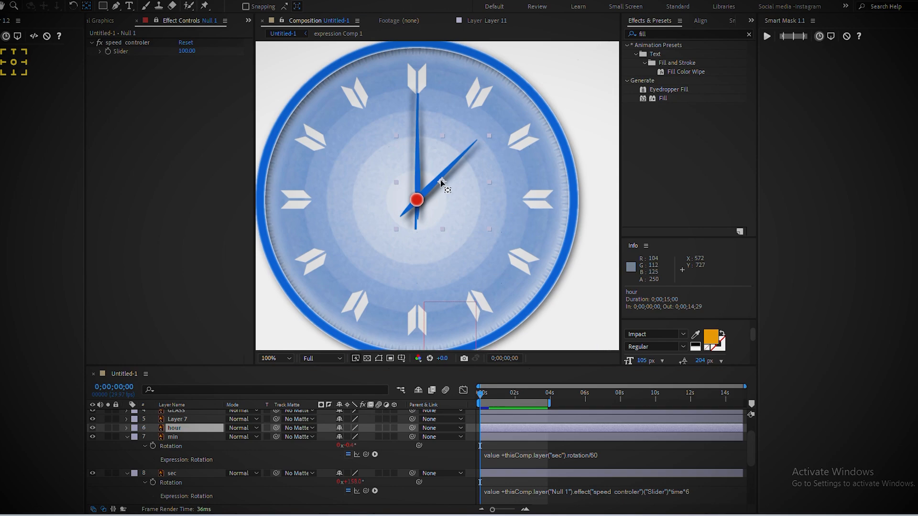
drag(441, 182, 417, 200)
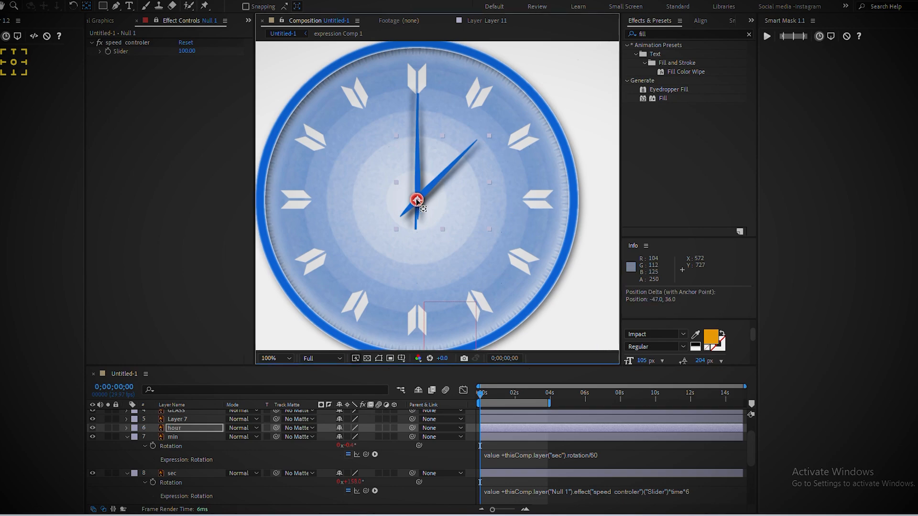
Collapse the revealed Rotation properties of all layers and play a preview of the clock animation
click(230, 455)
key(r)
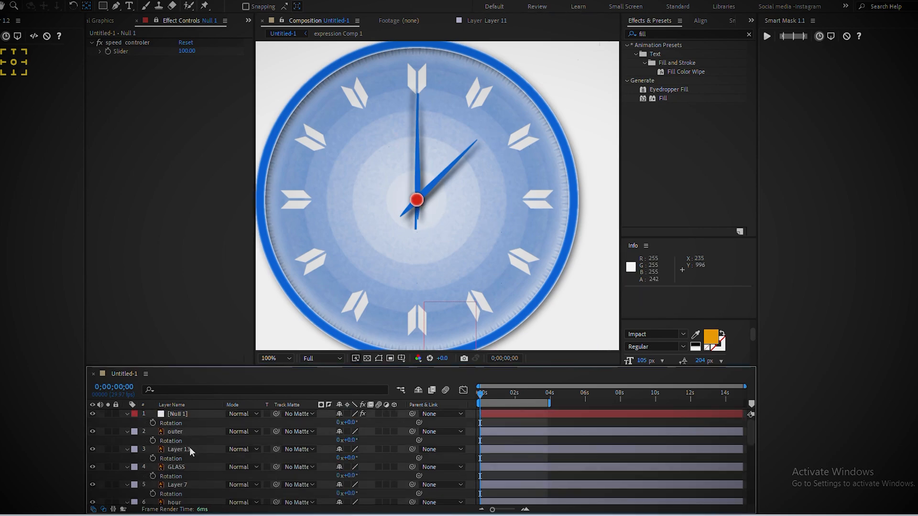
key(ctrl+a)
key(r)
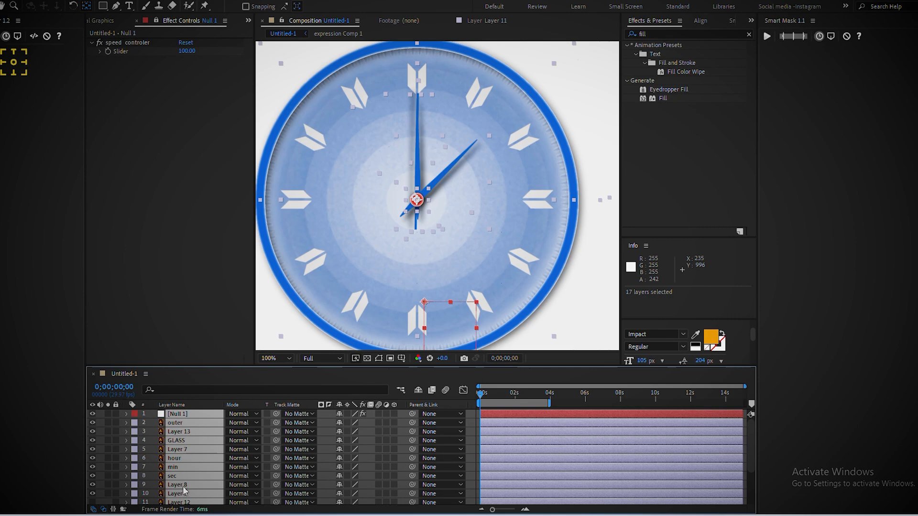
click(195, 242)
key(space)
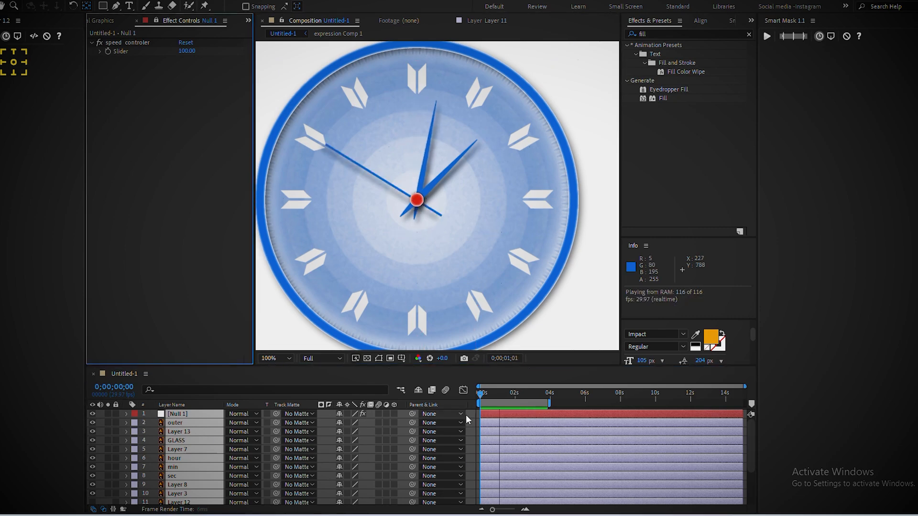
click(479, 397)
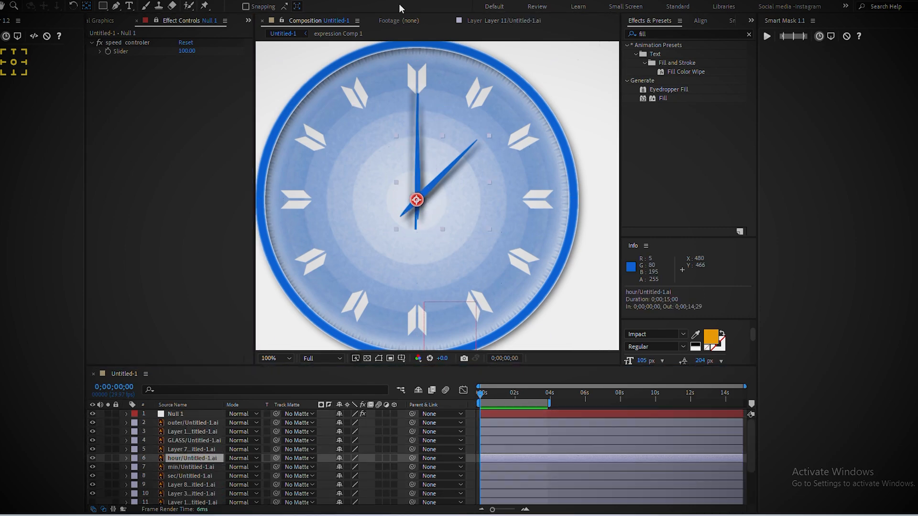
Reveal the hour layer's Rotation property and enable an expression on it
click(193, 476)
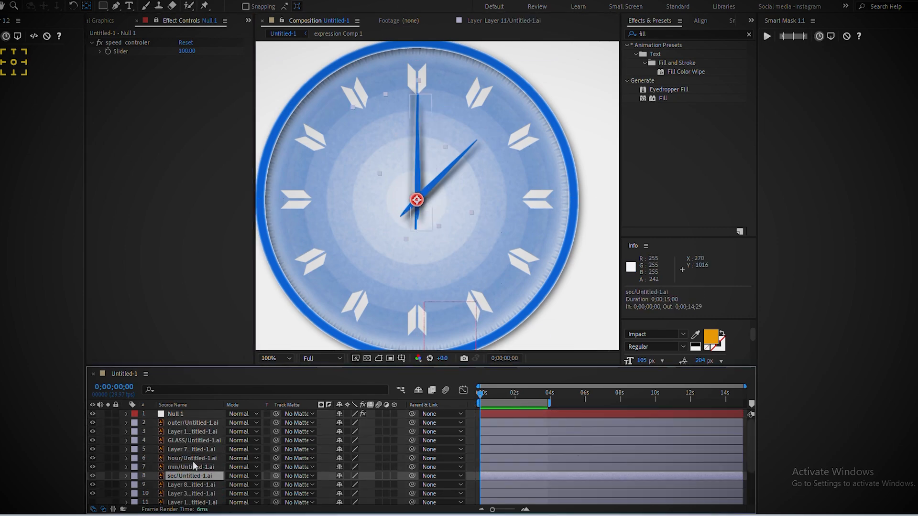
click(194, 459)
key(r)
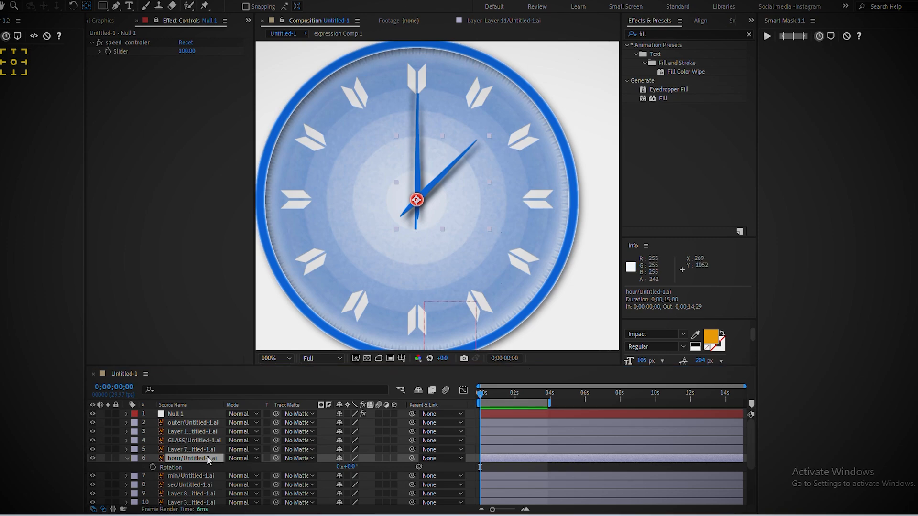
alt+click(153, 468)
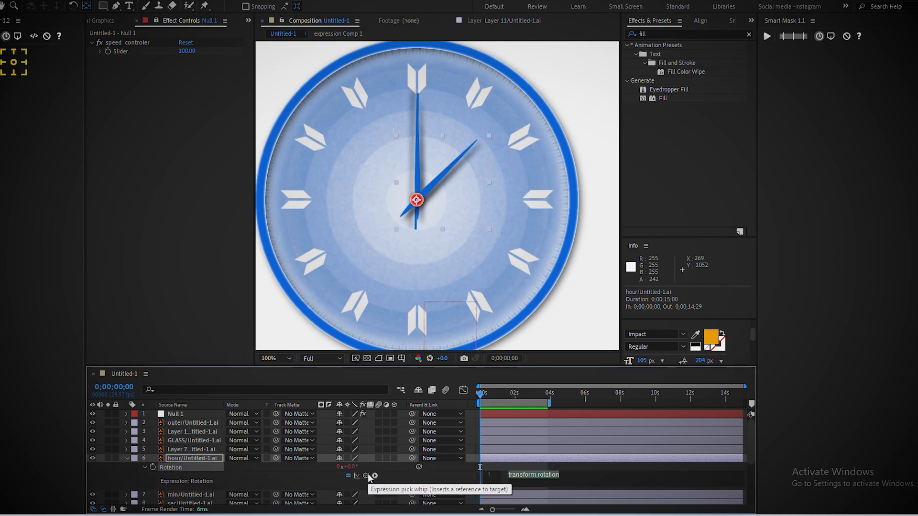
Set the hour layer's expression to value + thisComp.layer("min").rotation/12 and its Rotation to about -45° so the hand points to 12 o'clock
text(value +)
drag(366, 475, 183, 472)
text(.rotat)
key(Return)
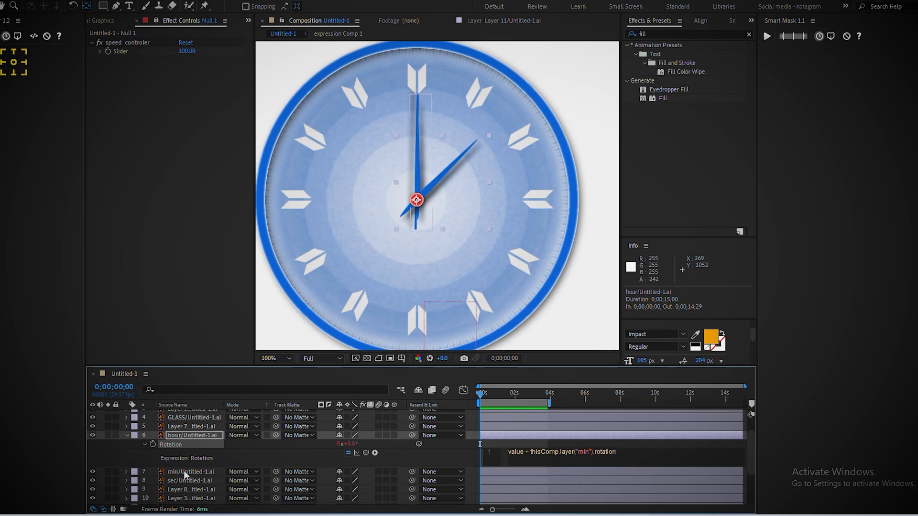
text(/12)
click(406, 452)
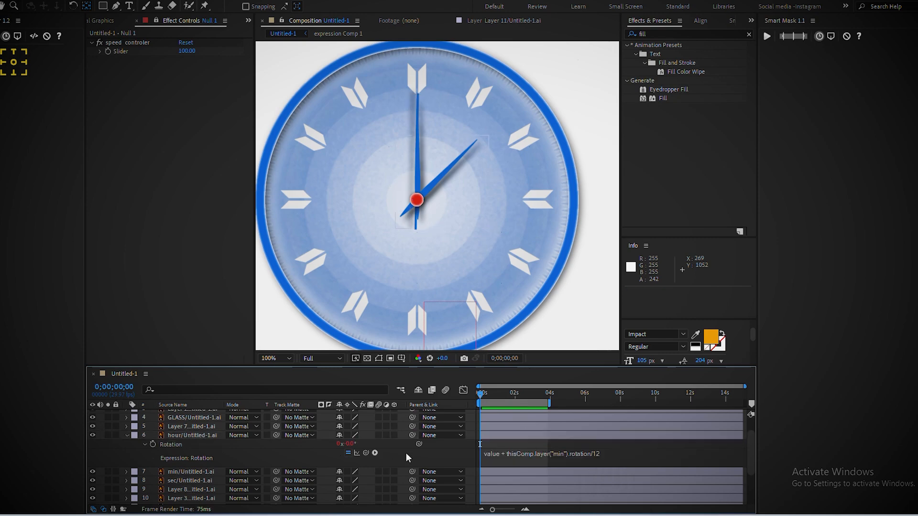
drag(348, 443, 331, 449)
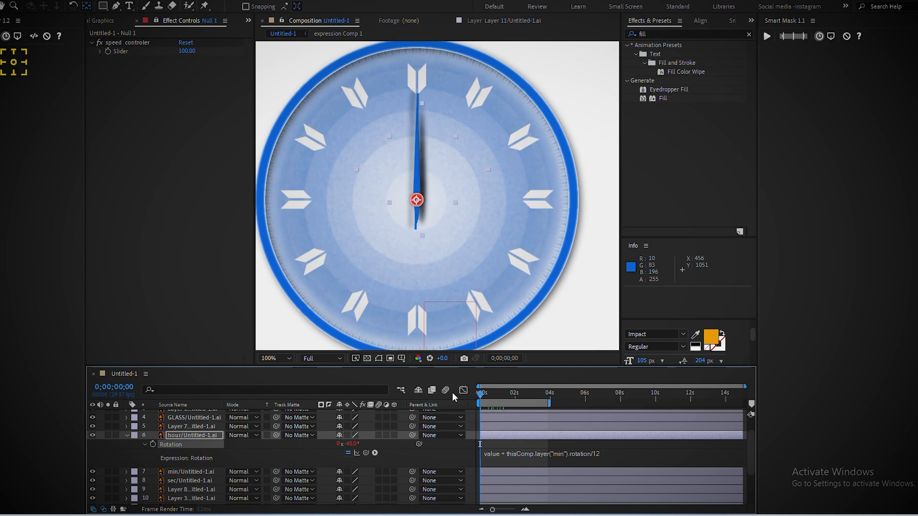
Preview the clock animation, set the speed controler slider to 360 and play the preview again
key(space)
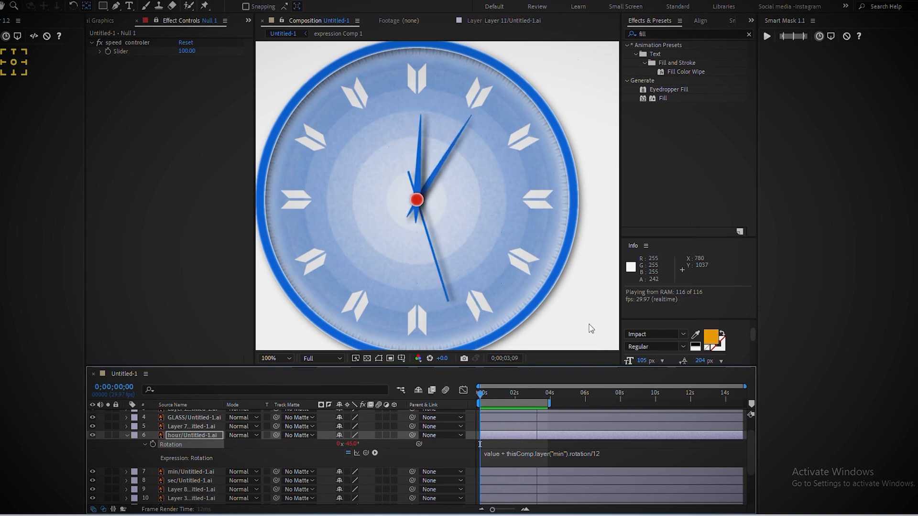
key(space)
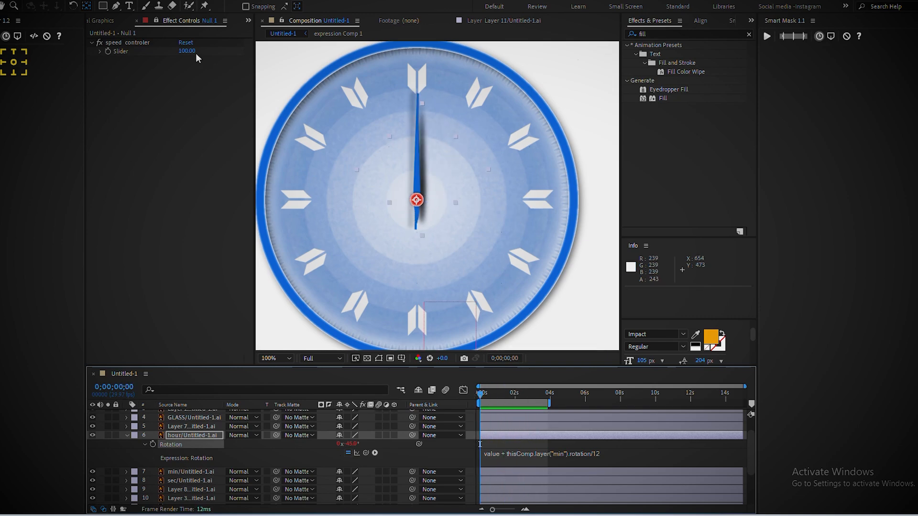
click(188, 51)
key(Return)
key(space)
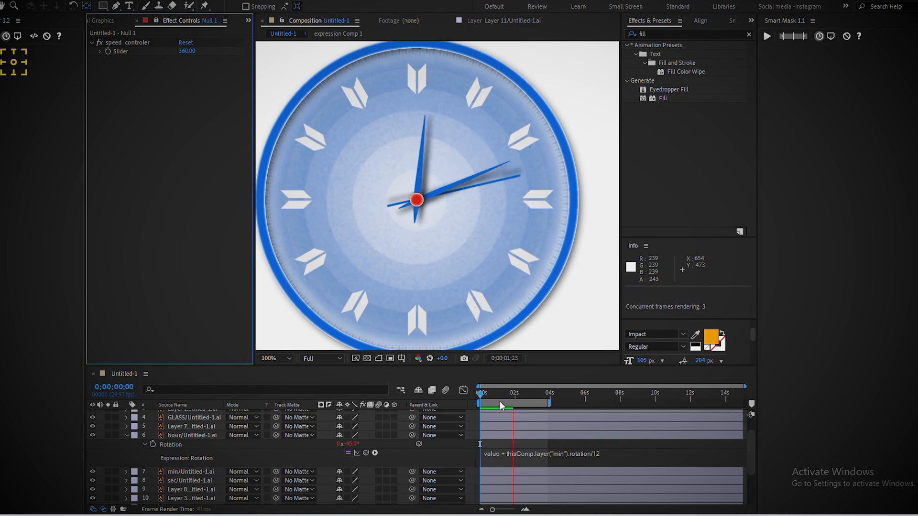
Set the speed controler slider to 720 and play a preview of the hands
click(187, 51)
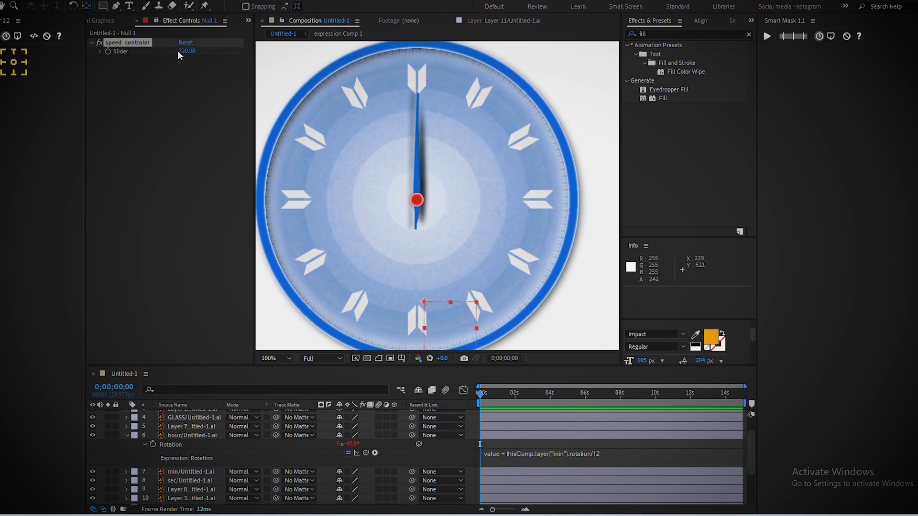
text(720)
key(Return)
key(space)
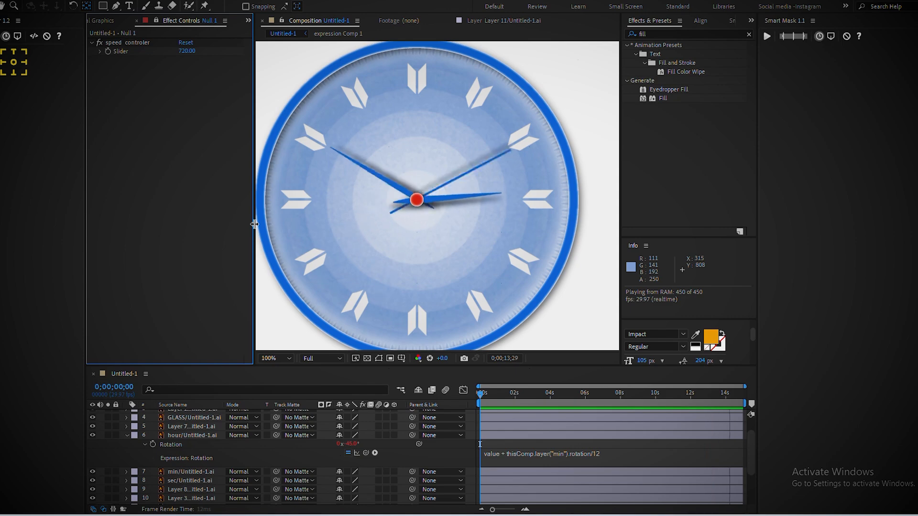
key(space)
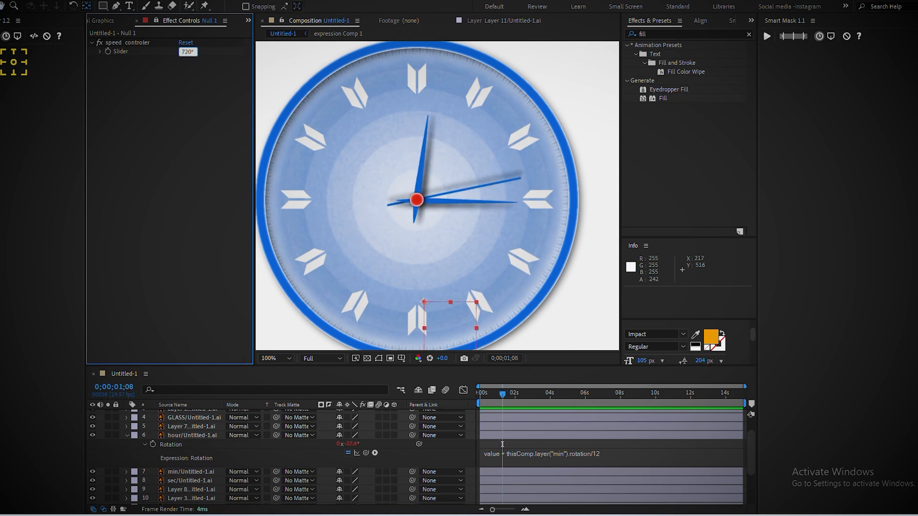
Set the speed controler slider to 3600 and return to the first frame of the composition
text(3600)
key(Return)
key(Home)
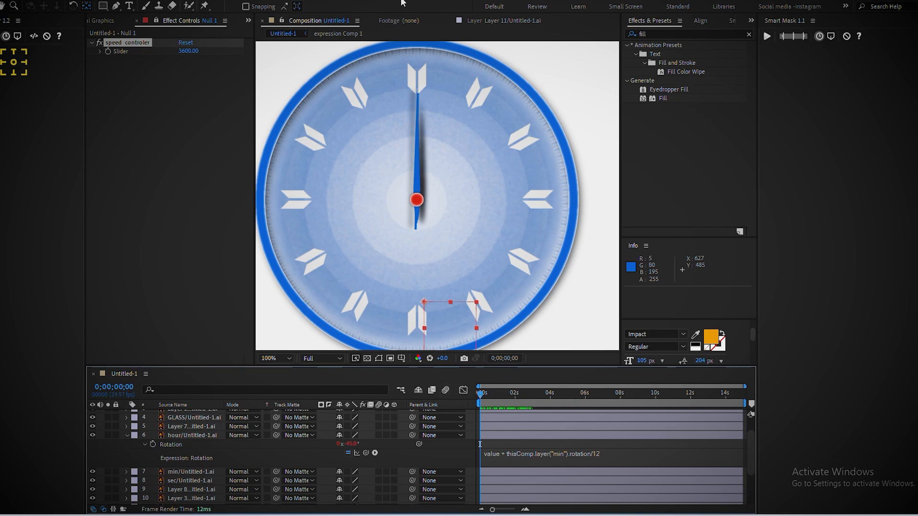
Duplicate the speed controler effect on the null three times
click(144, 44)
key(ctrl+d)
key(ctrl+d)
key(ctrl+d)
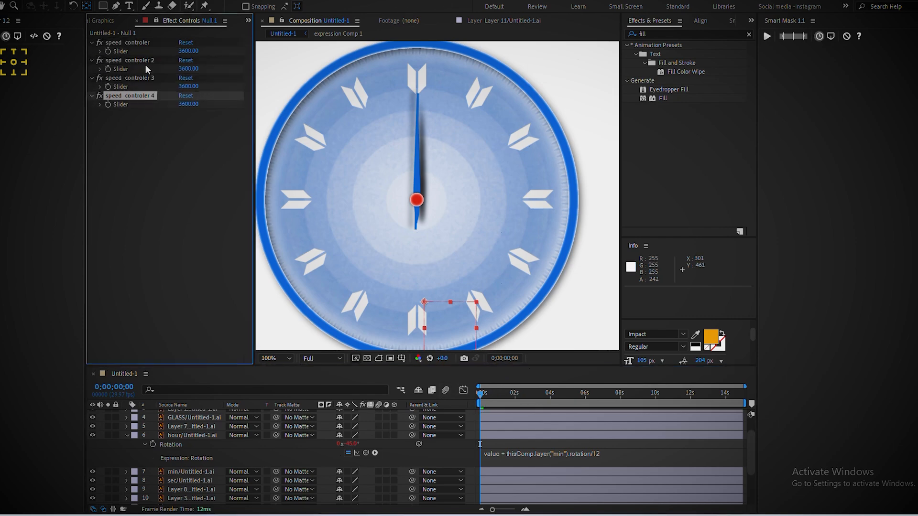
Rename the second speed controler effect to hour and the third one to min default
right_click(145, 62)
click(170, 68)
text(min)
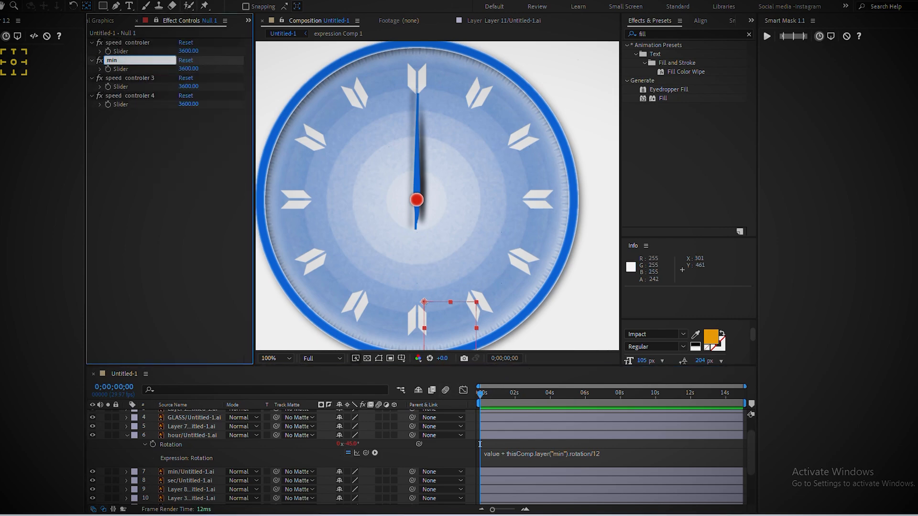
text(hour)
key(Return)
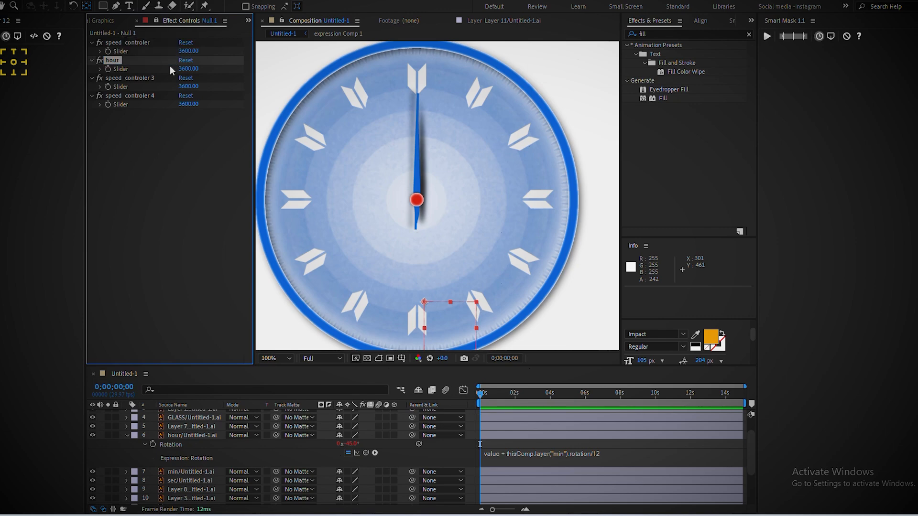
click(142, 79)
text(min default)
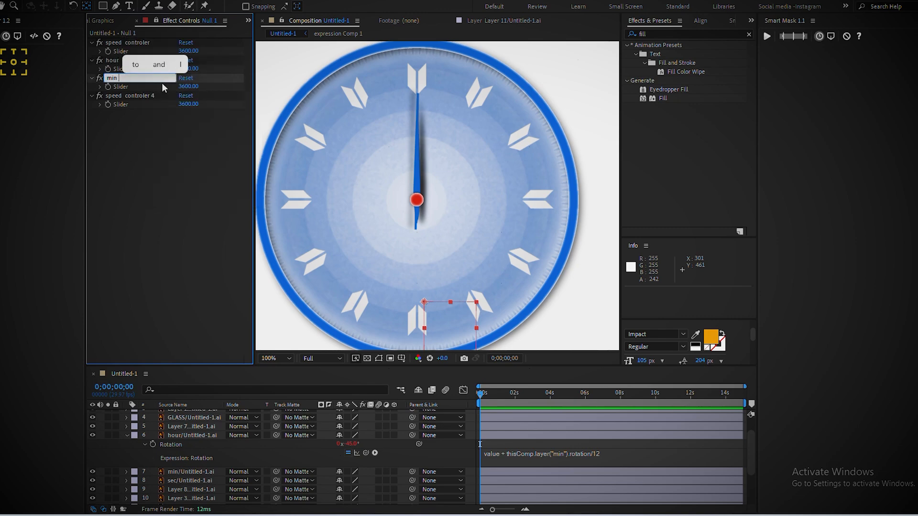
key(Return)
Replace value in the hour layer's Rotation expression with a link to the hour slider and set that slider to 3644
click(521, 454)
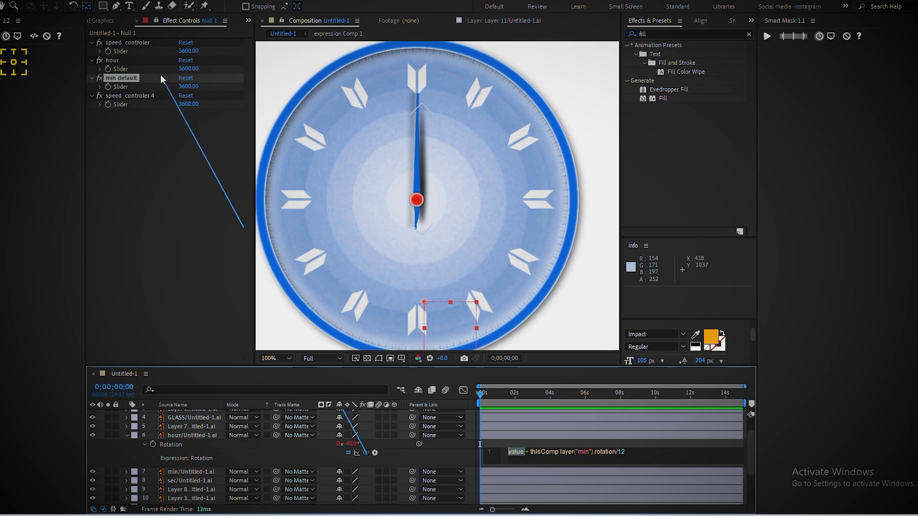
drag(161, 79, 200, 60)
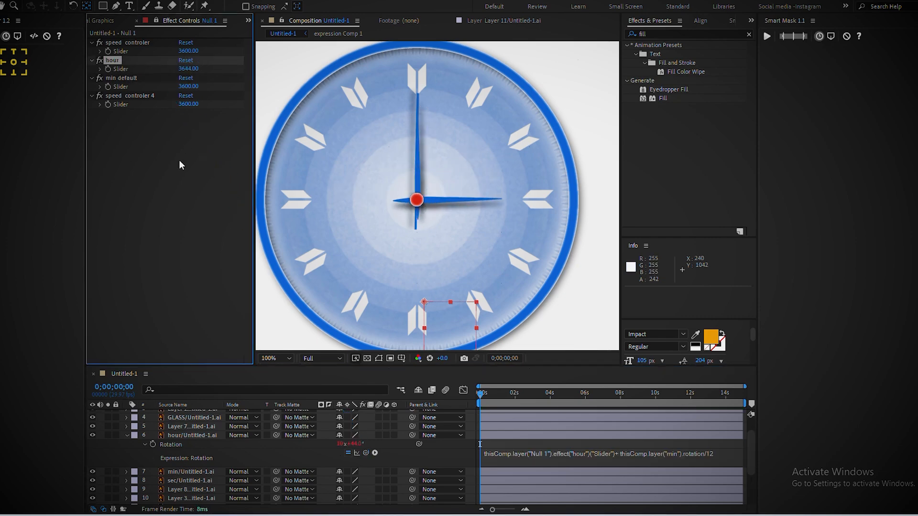
click(128, 435)
click(197, 436)
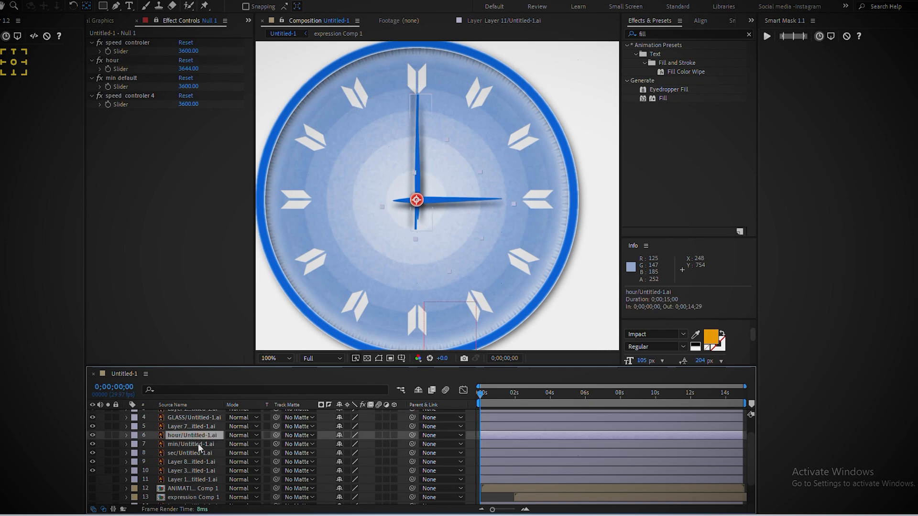
Replace value in the min layer's Rotation expression with a link to the min default slider
click(198, 444)
key(u)
click(498, 464)
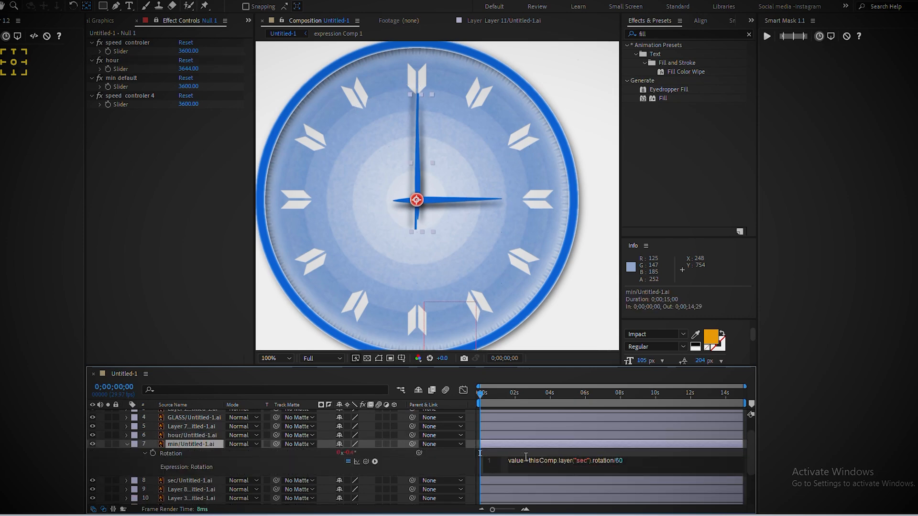
drag(366, 462, 120, 87)
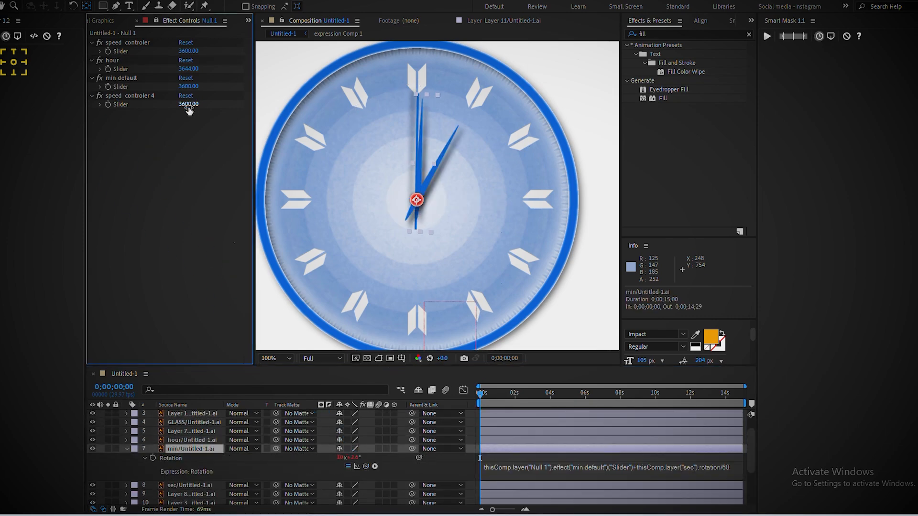
Set the min default slider to -3 so the minute hand points to 12 o'clock, and preview the animation
click(475, 403)
drag(193, 90, 200, 119)
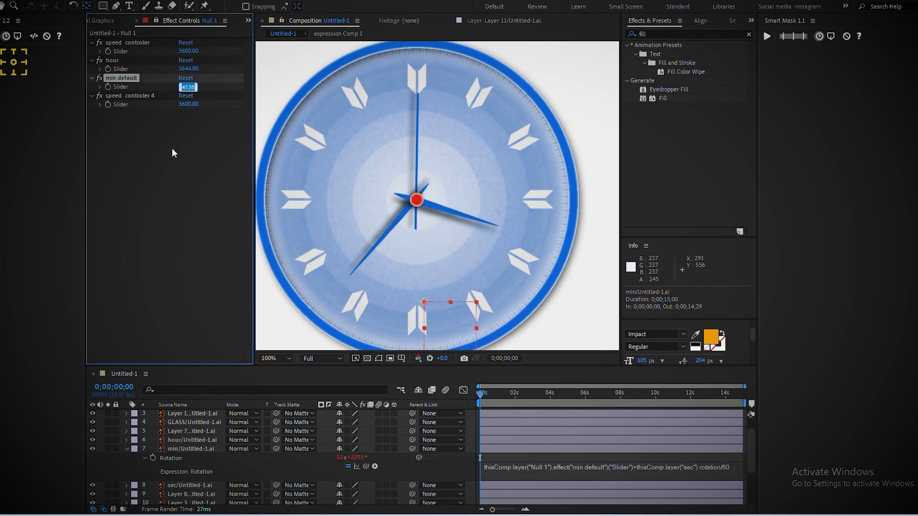
text(0)
key(Return)
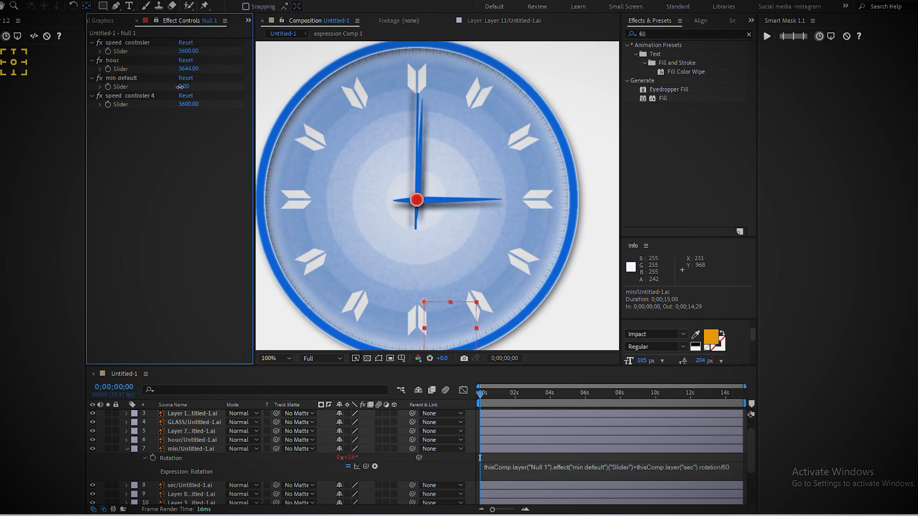
drag(182, 88, 180, 88)
key(space)
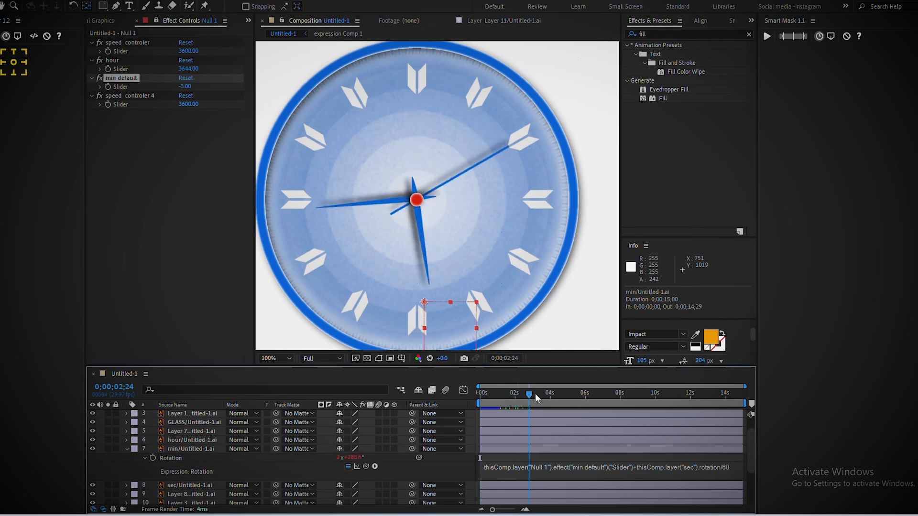
Set the speed controler slider to 720 and preview the animation from the first frame
click(192, 52)
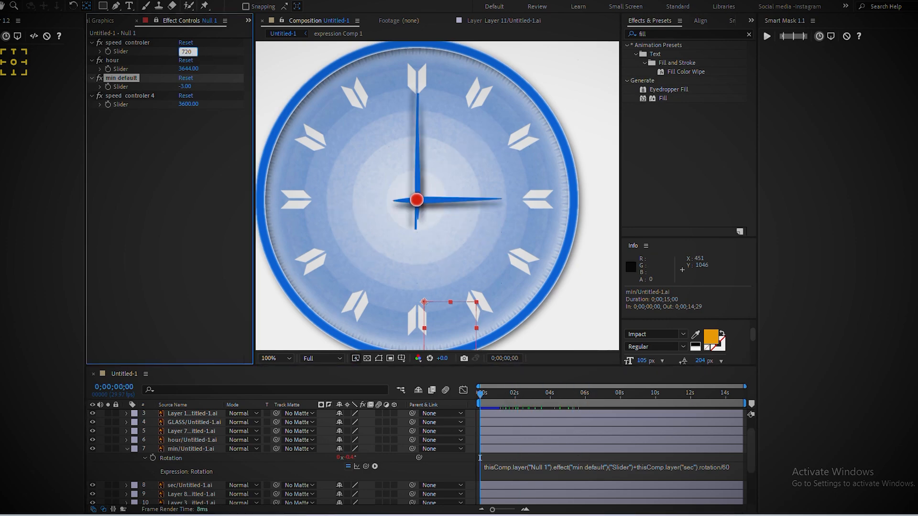
text(720)
key(Return)
key(space)
drag(540, 395, 478, 400)
key(space)
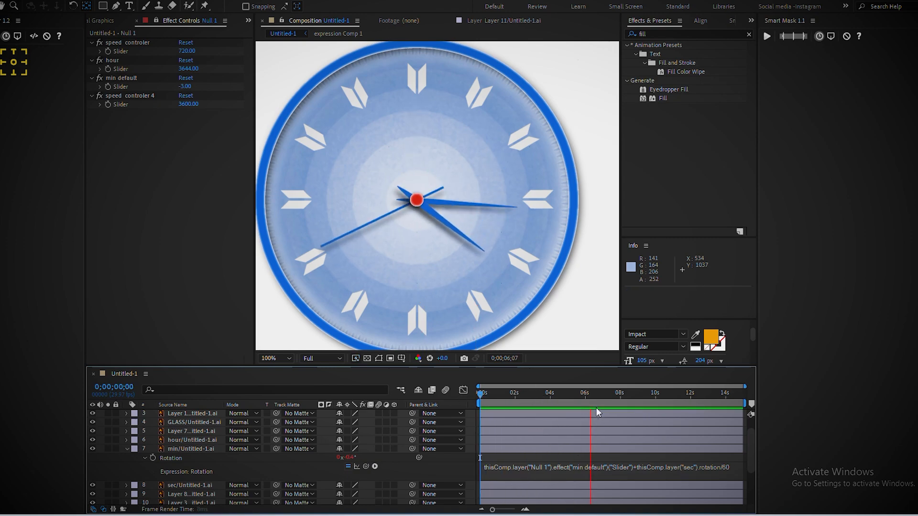
Set the speed controler slider to 50 and preview the animation from the first frame
key(space)
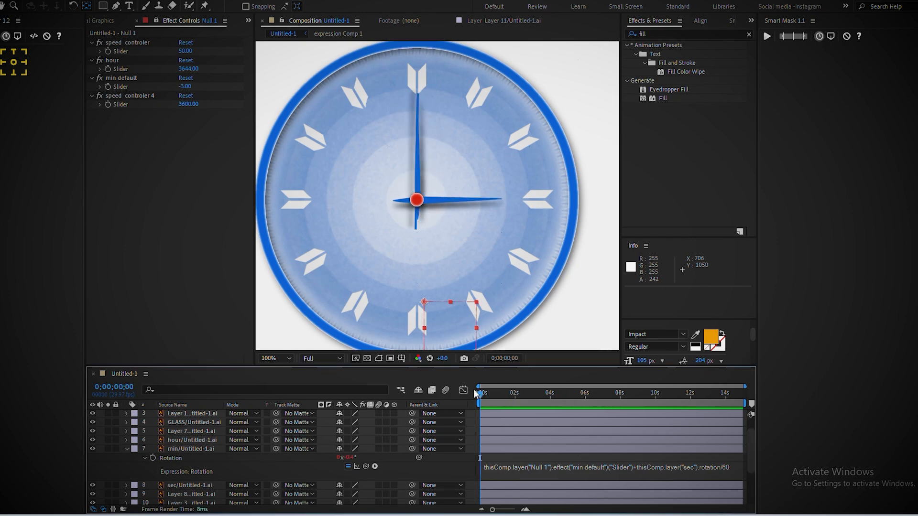
mouse_move(481, 393)
mouse_down()
mouse_move(644, 395)
mouse_move(478, 399)
mouse_up()
key(space)
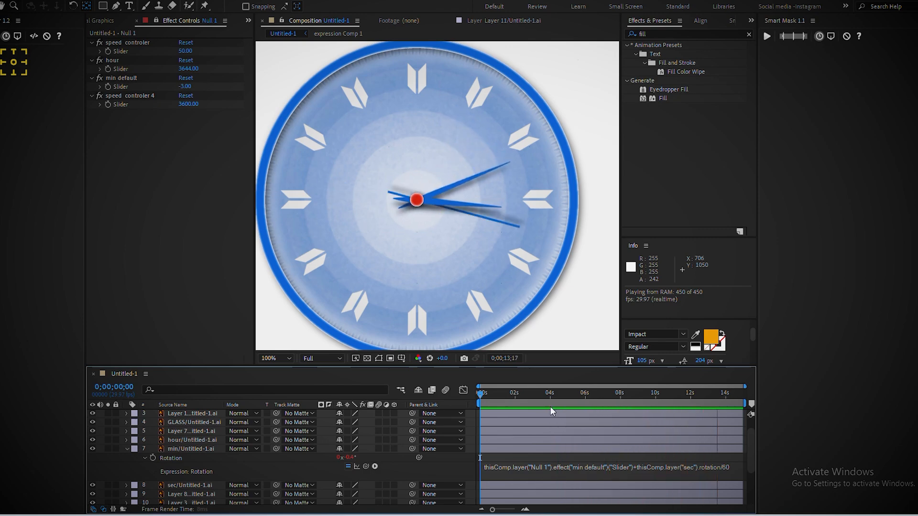
Delete the unused speed controler 4 effect and preview the whole composition from the first frame
click(140, 97)
key(Delete)
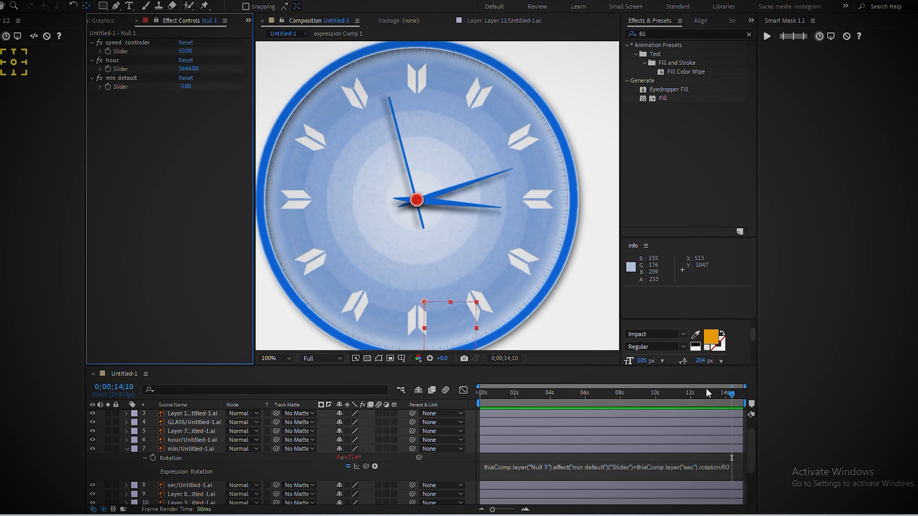
drag(706, 393, 569, 391)
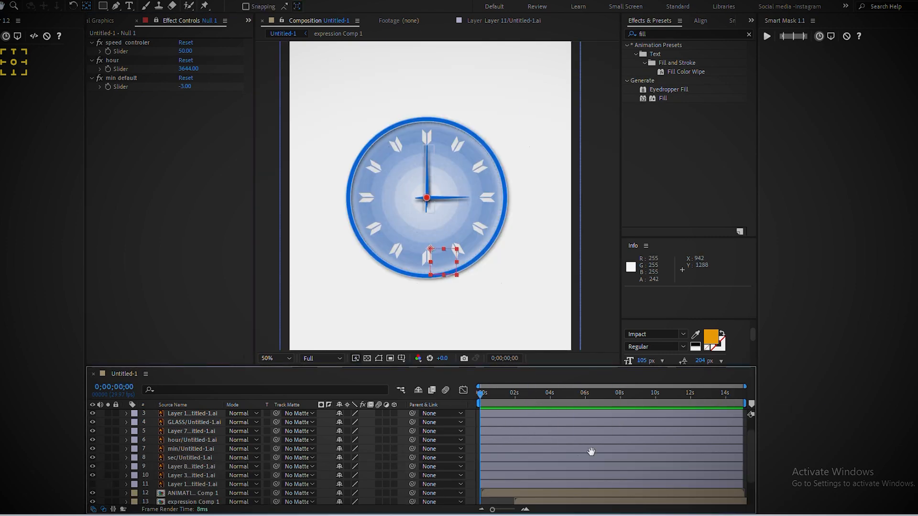
key(space)
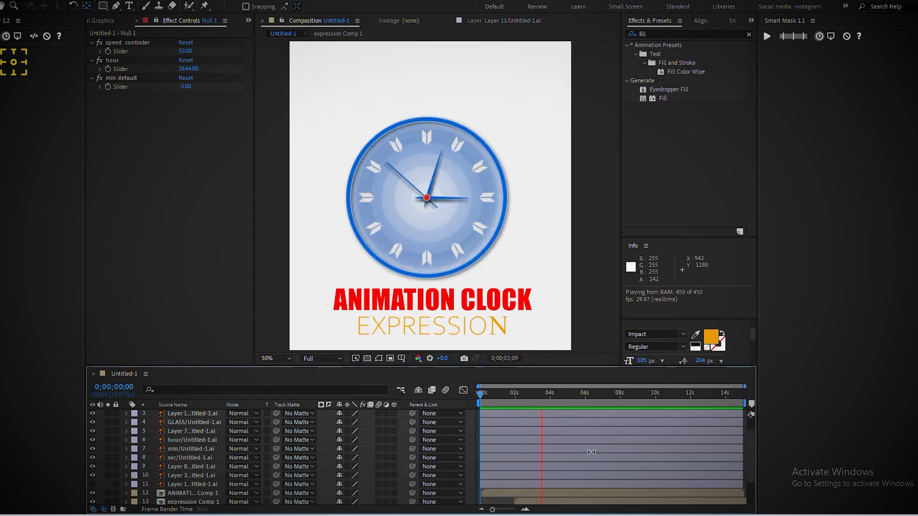